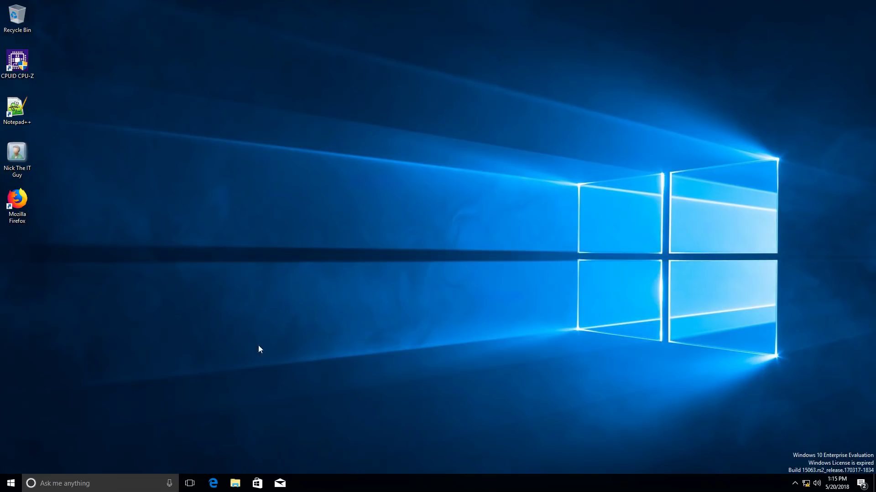
Launch the Local Group Policy Editor from a 'gpedit' Start search and centre its window
click(9, 485)
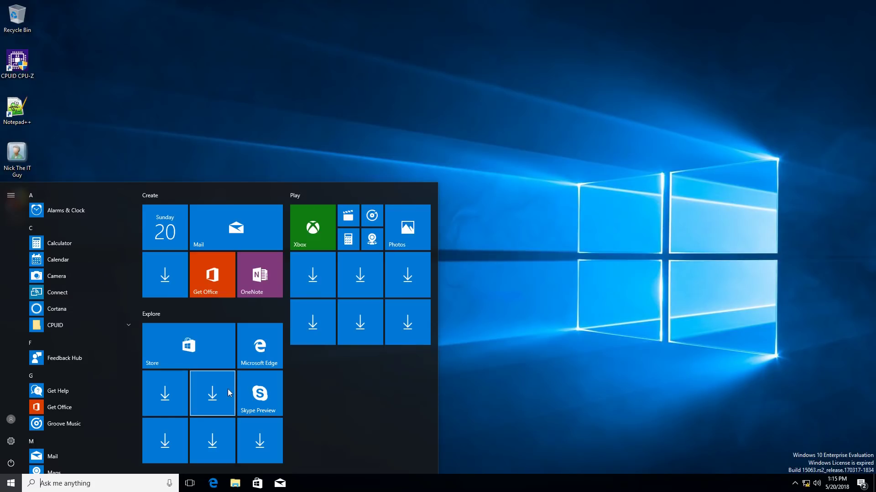
text(gp)
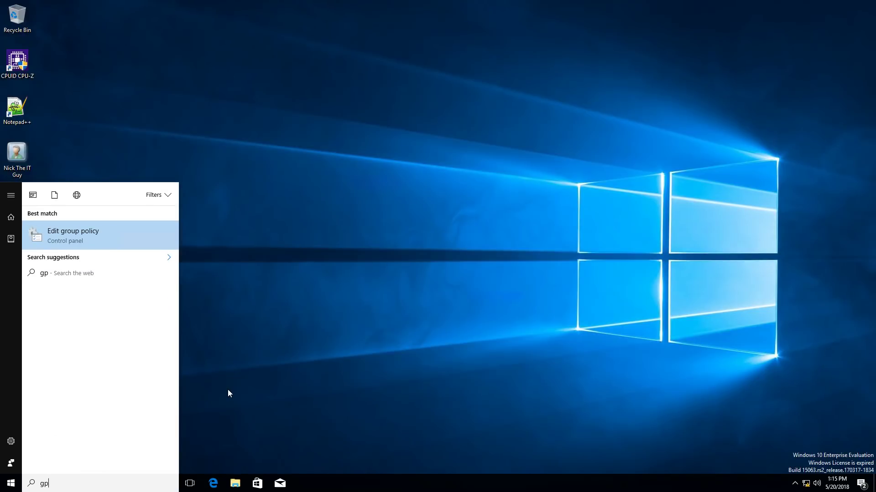
text(edit.)
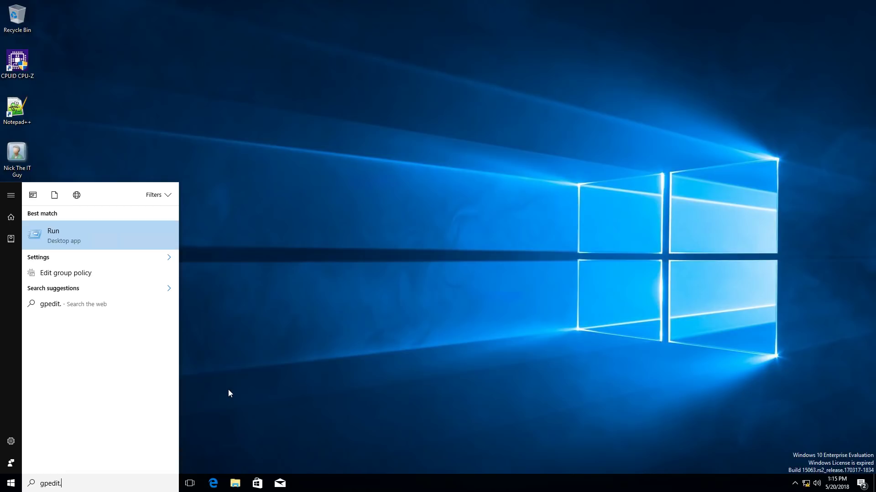
key(BackSpace)
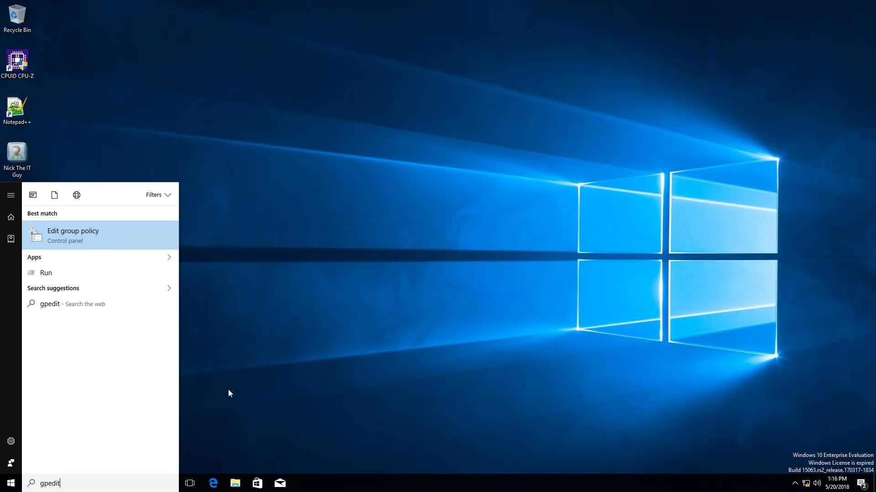
key(Return)
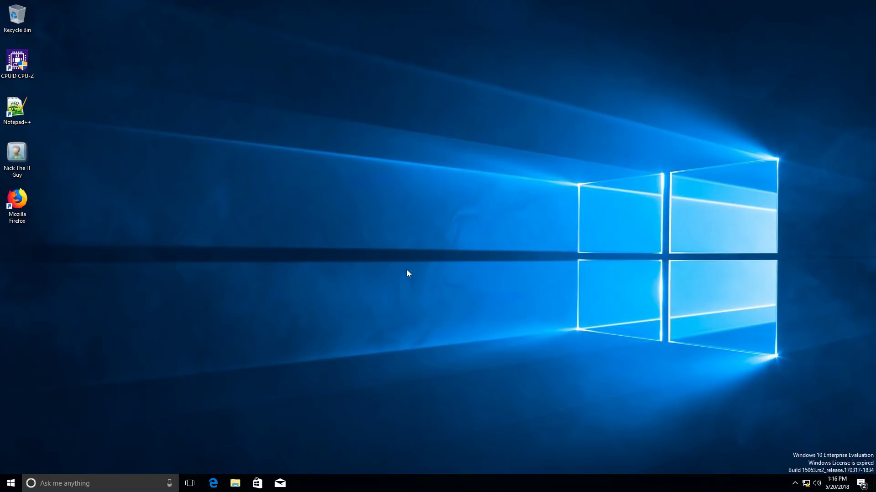
drag(238, 84, 400, 77)
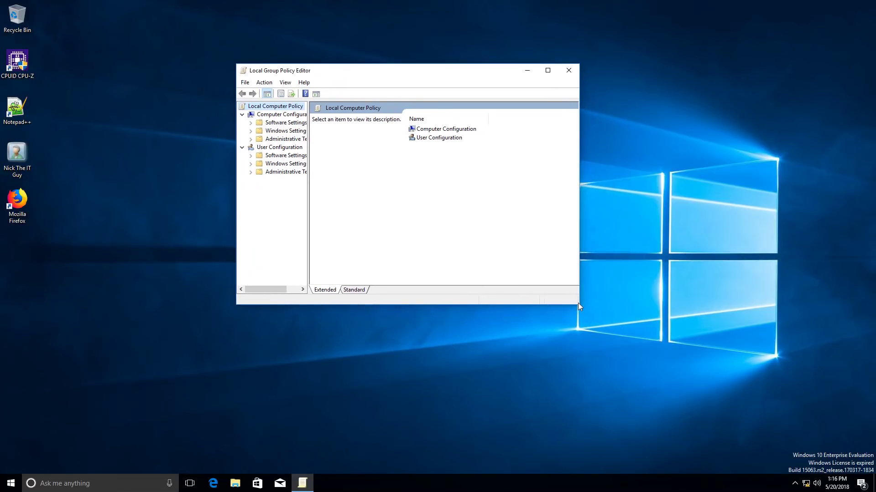
Enlarge the editor, open Administrative Templates > System > Credentials Delegation, and select Encryption Oracle Remediation
drag(578, 304, 709, 365)
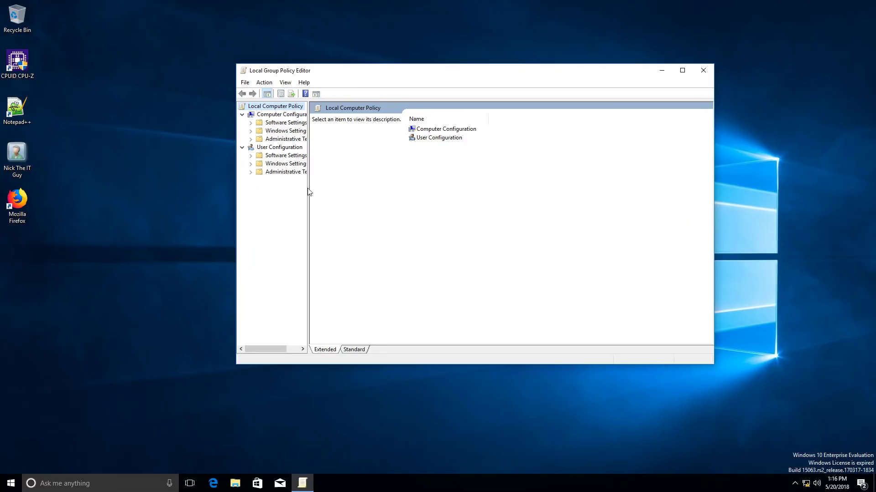
drag(308, 197, 360, 201)
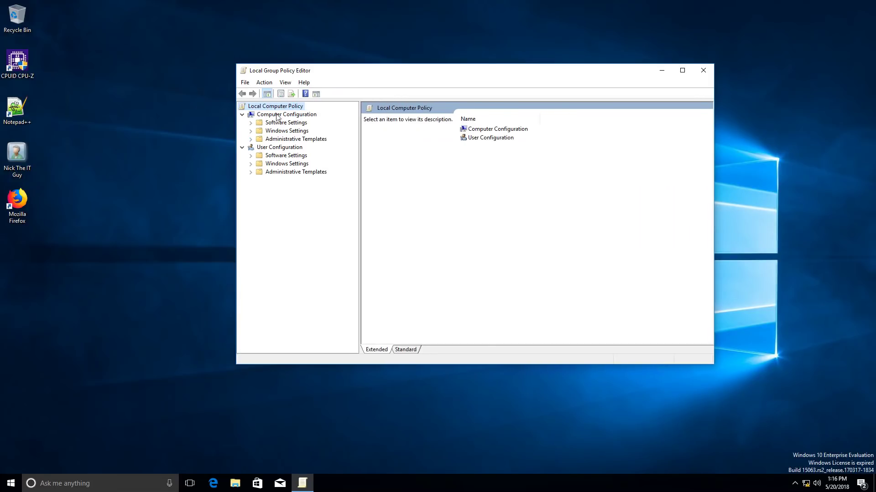
click(250, 140)
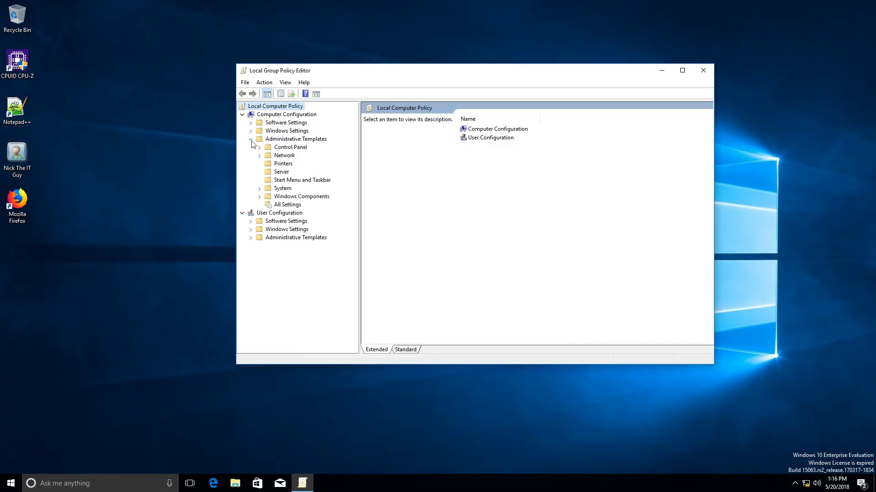
click(259, 188)
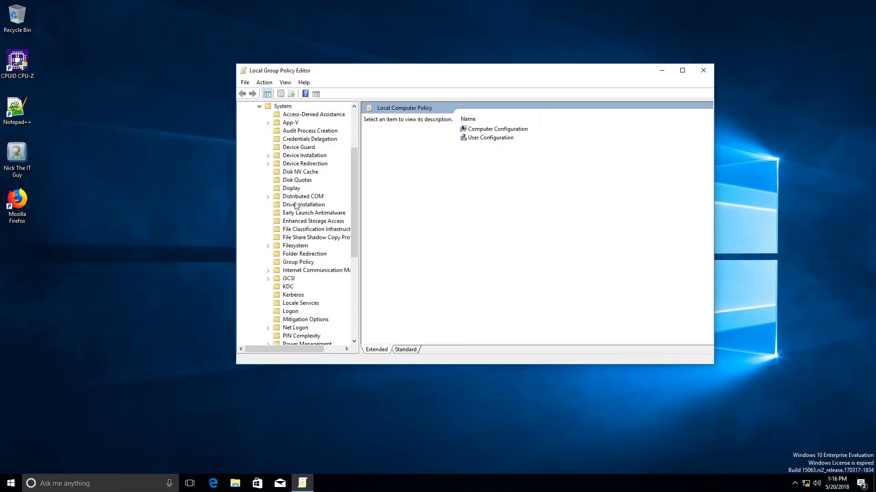
click(291, 139)
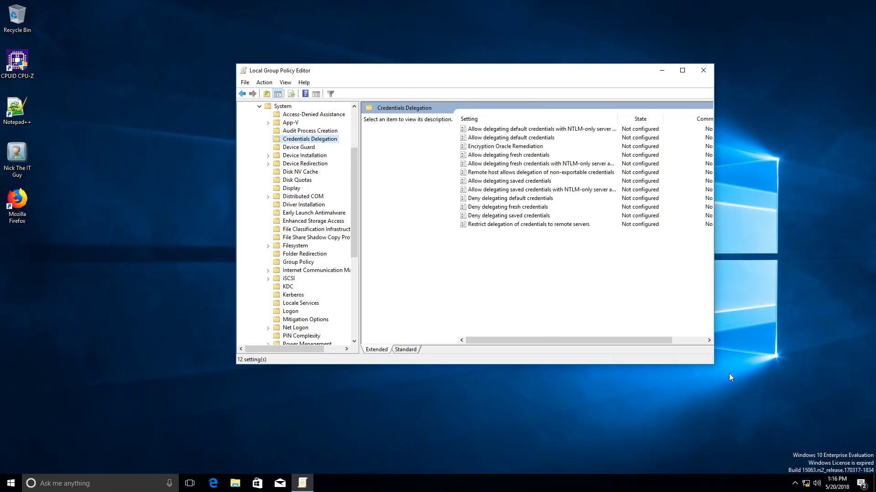
drag(711, 365, 777, 385)
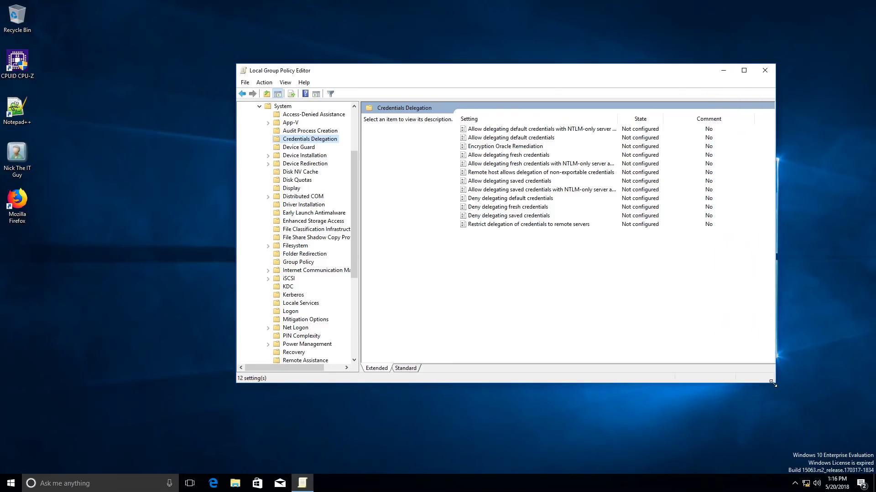
click(513, 148)
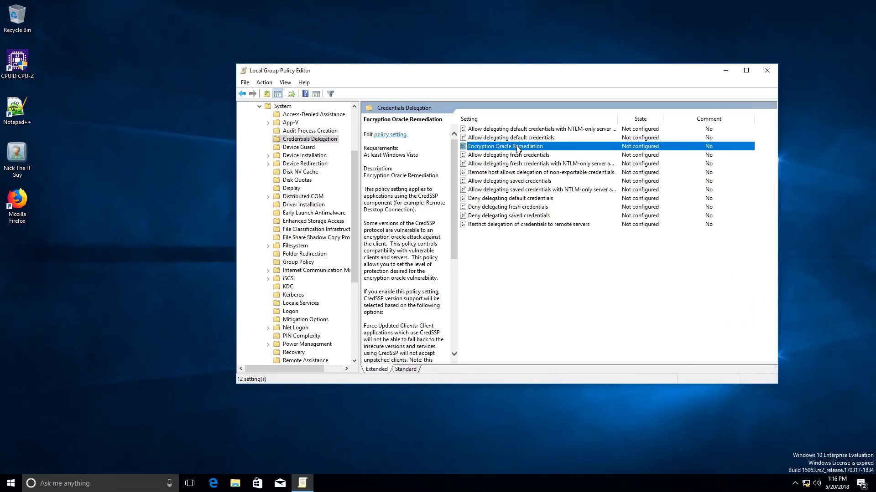
Enable Encryption Oracle Remediation with Protection Level set to Vulnerable and apply it
double_click(518, 149)
drag(228, 24, 595, 101)
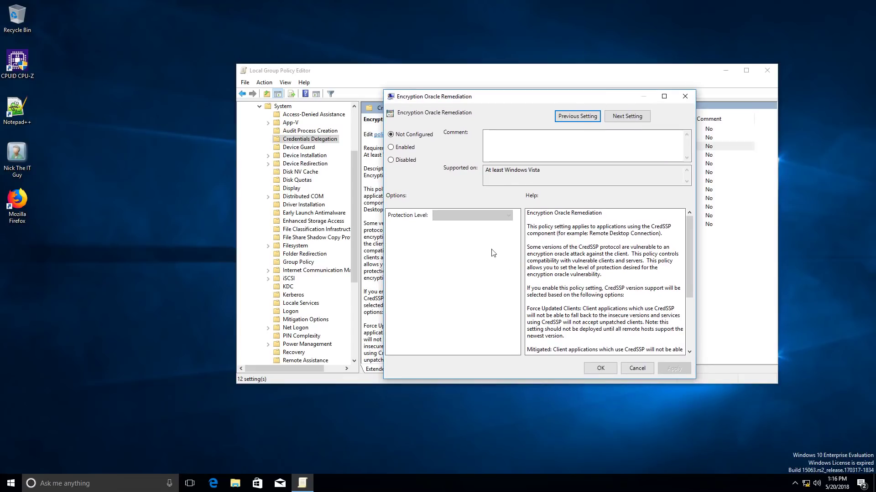
click(391, 147)
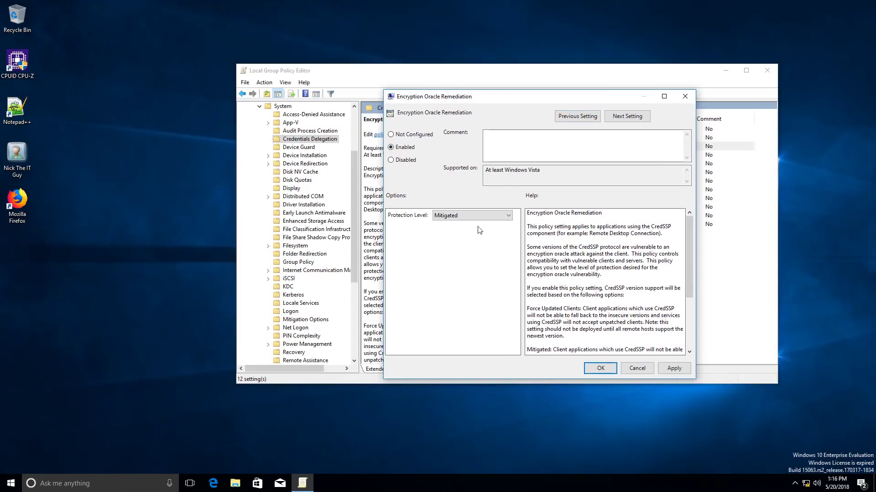
click(456, 216)
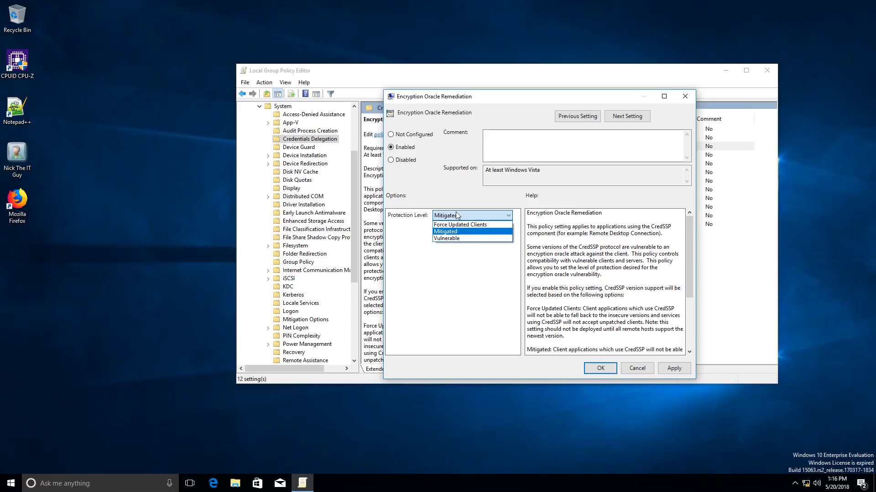
click(455, 238)
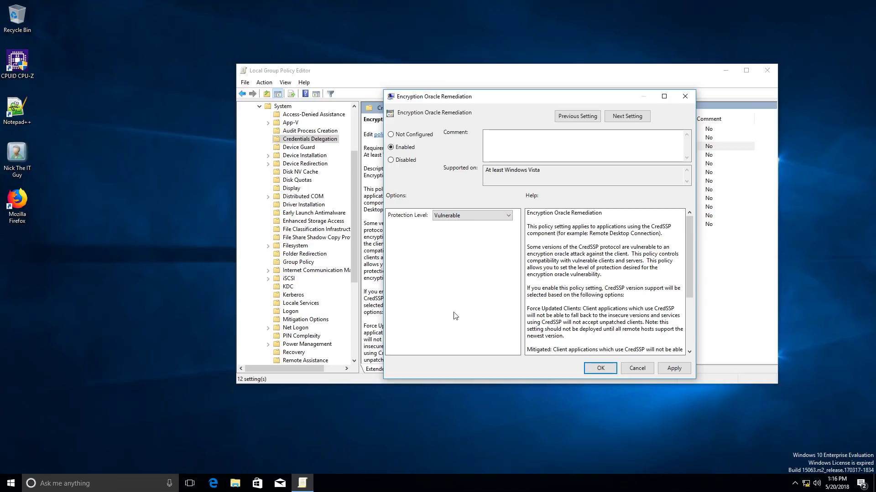
click(673, 373)
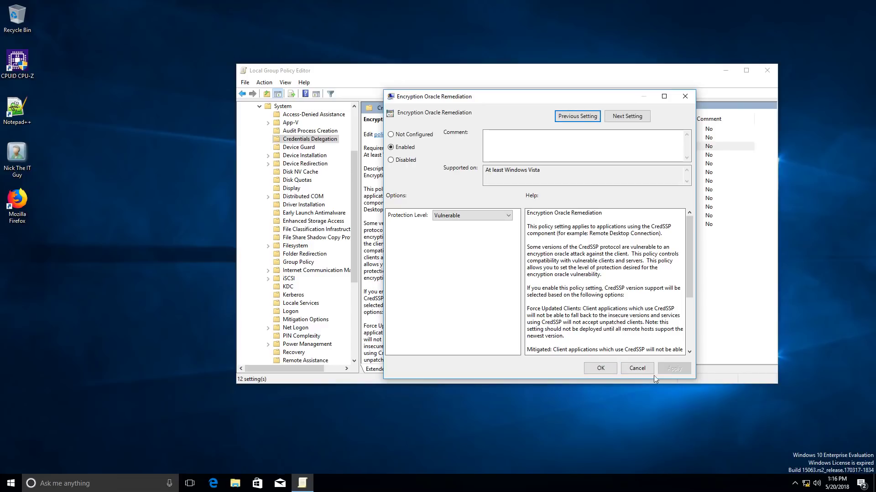
click(599, 368)
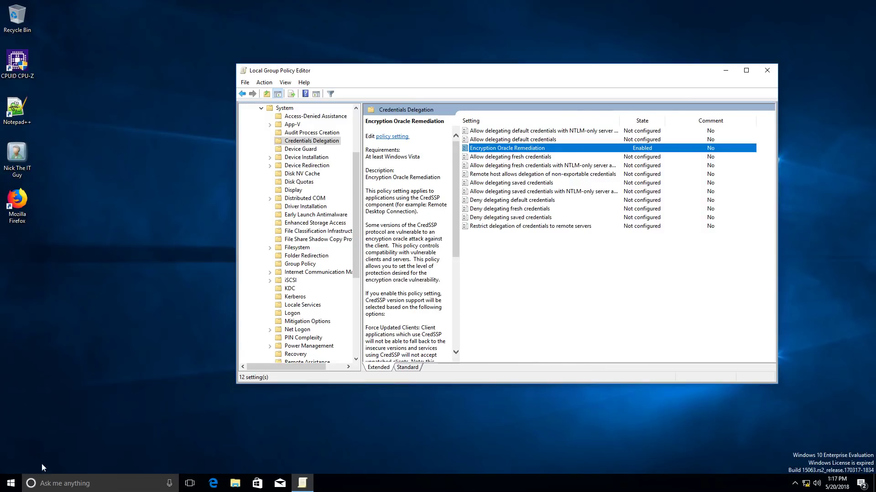
click(11, 482)
Run mstsc and connect to nlb-dc-01, entering the account password
text(mstsc)
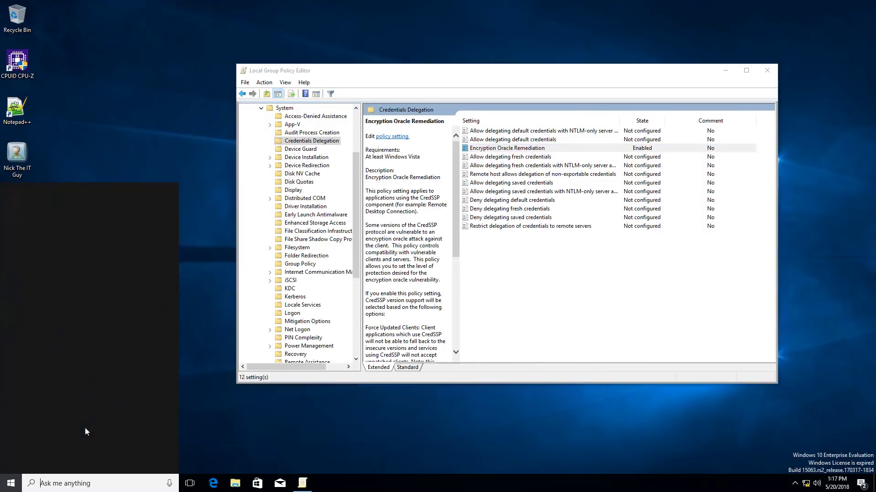
key(Return)
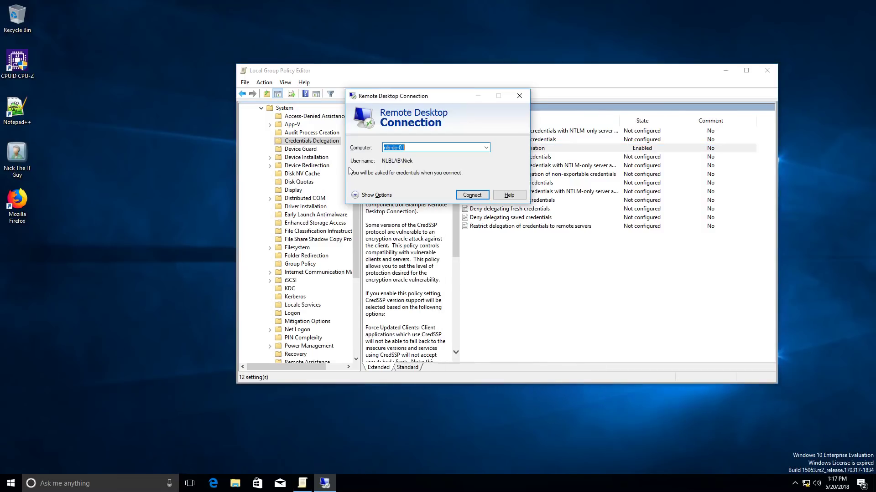
click(470, 197)
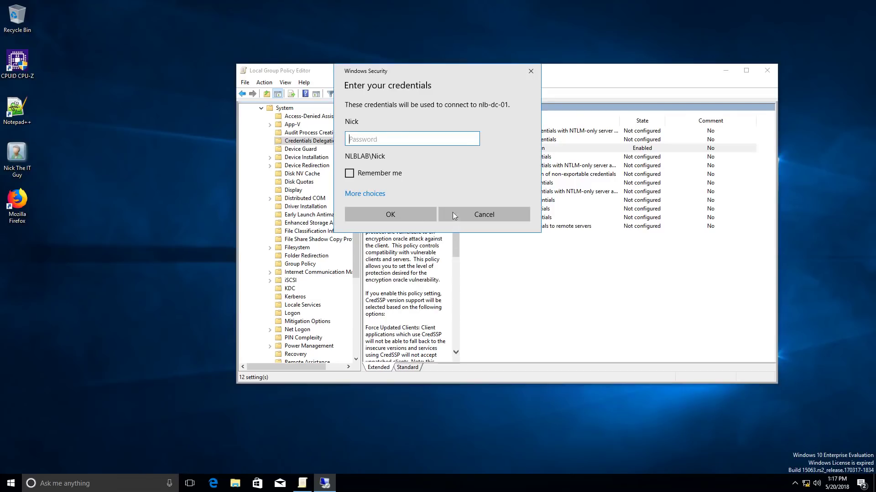
text(•••••••••••)
key(Return)
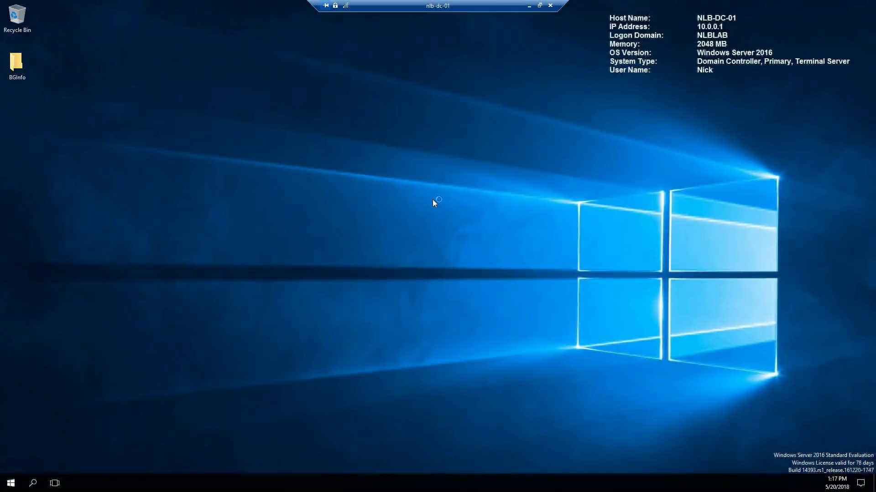
Sign out of the nlb-dc-01 remote session from its Start quick menu
right_click(12, 485)
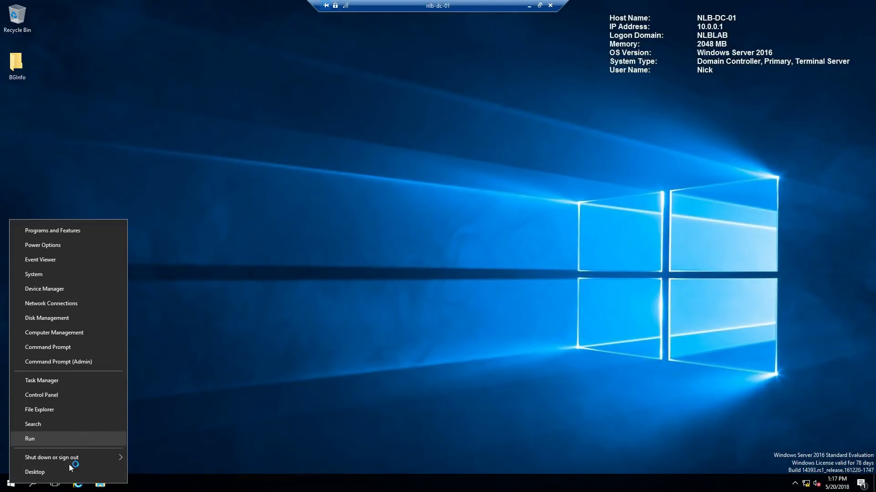
mouse_move(64, 456)
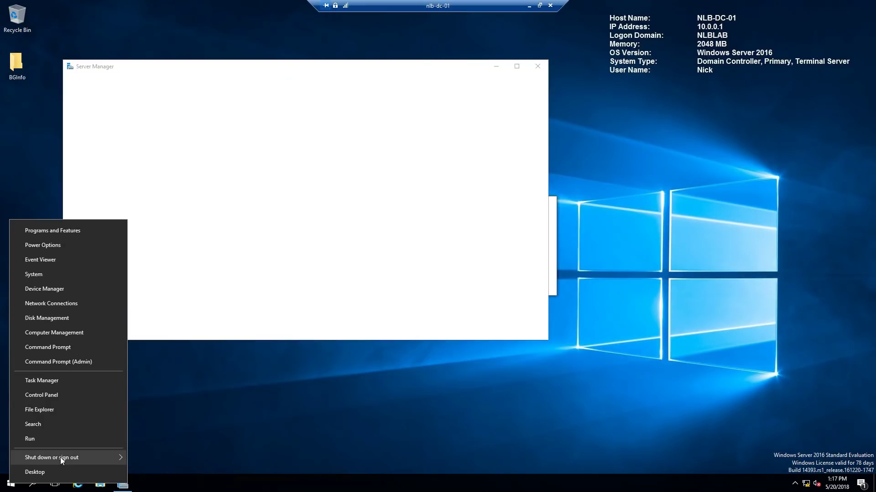
click(155, 426)
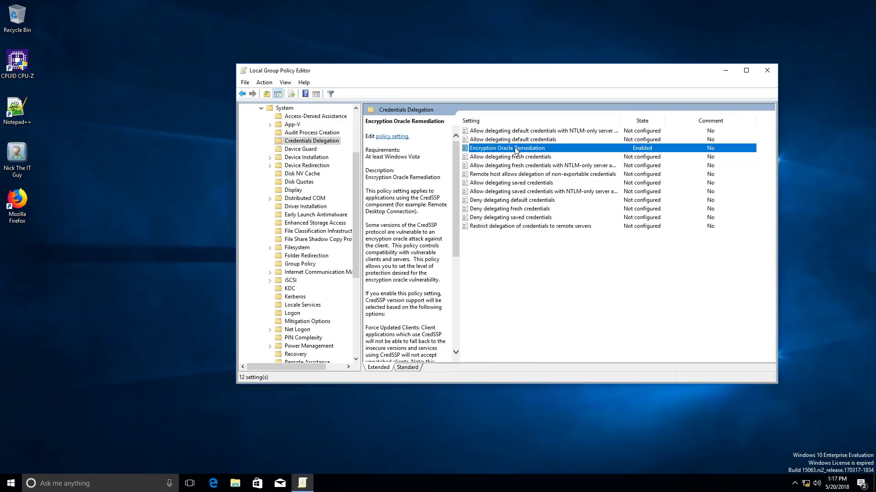
Revert Encryption Oracle Remediation to Not Configured and apply it
double_click(517, 149)
click(317, 303)
click(199, 446)
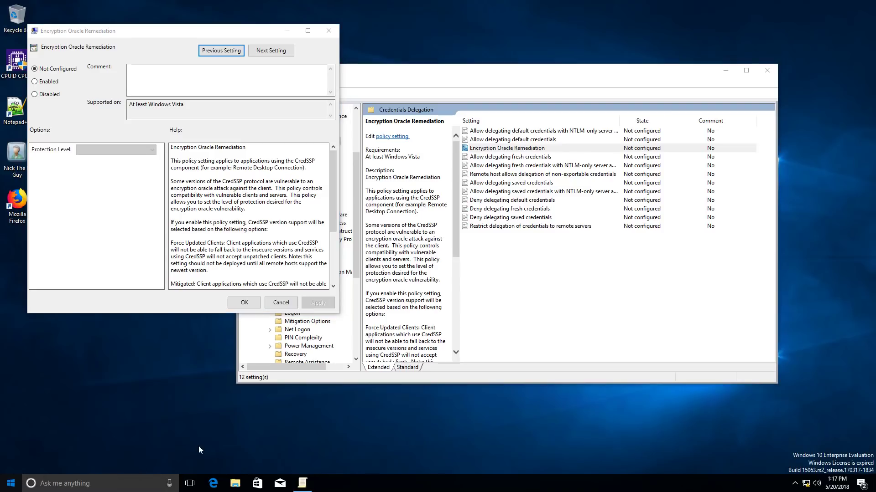
Retry the mstsc connection to nlb-dc-01 and dismiss the resulting CredSSP authentication error
key(super)
text(mstsc)
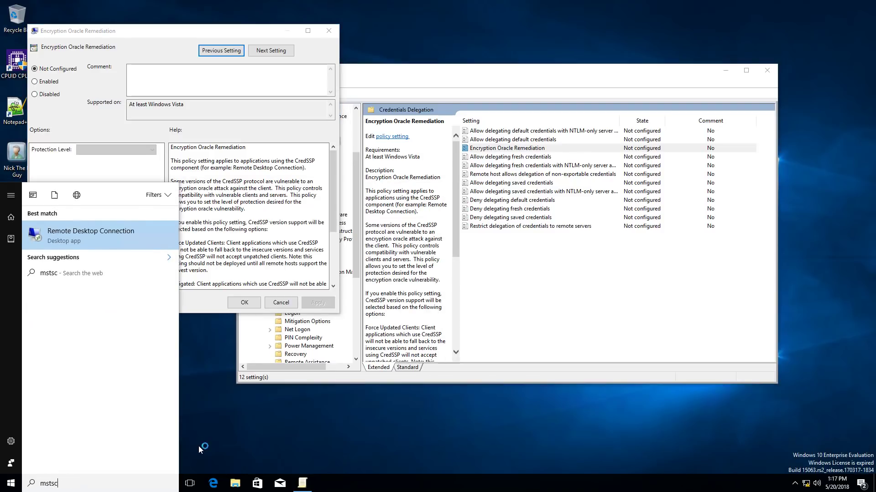
key(Return)
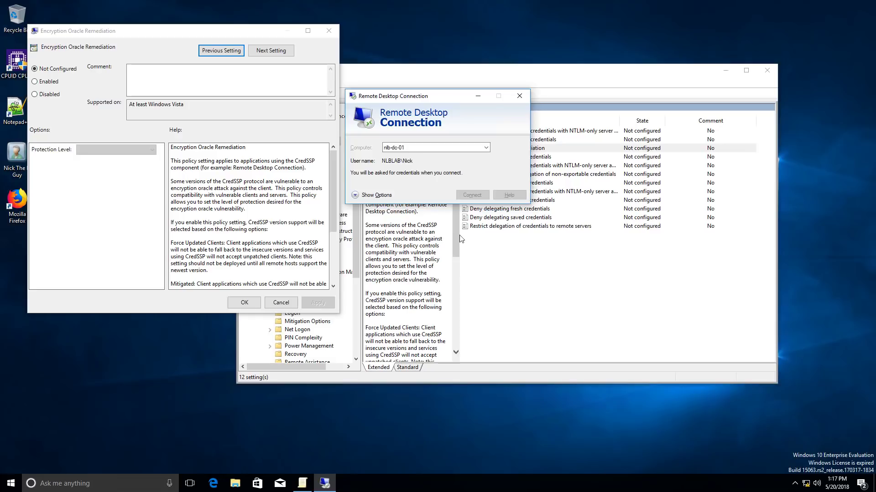
key(Return)
text(••••••••••••)
key(Return)
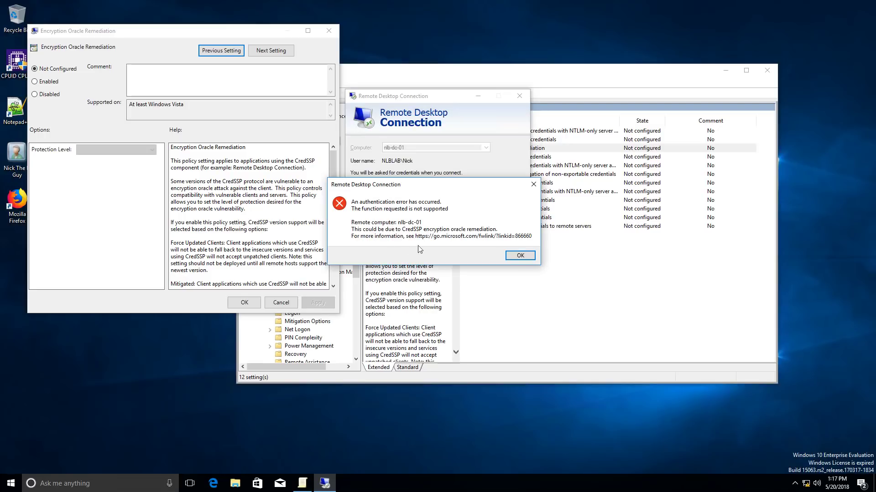
click(514, 255)
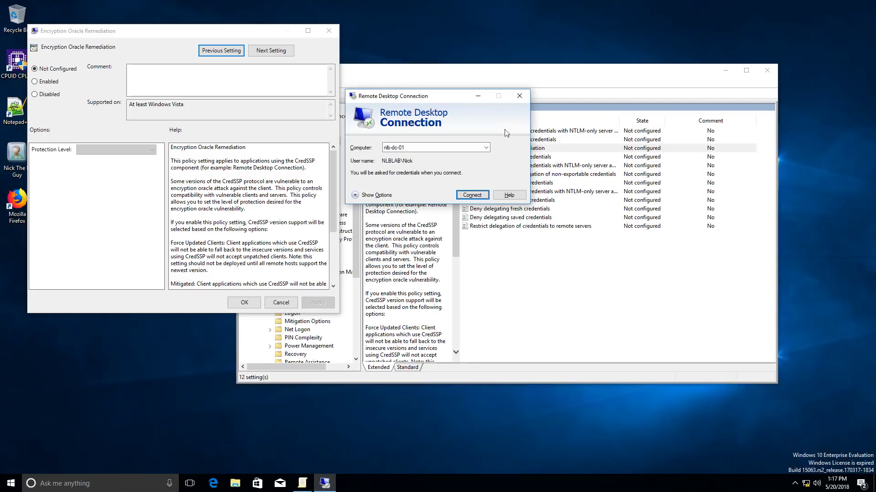
Close Remote Desktop Connection, cancel the policy dialog unchanged, and close the Group Policy Editor
click(519, 96)
click(48, 82)
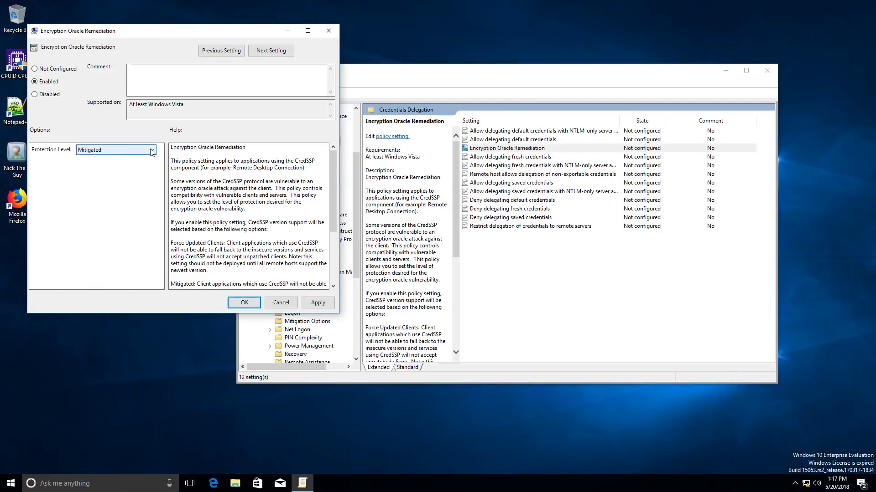
click(152, 152)
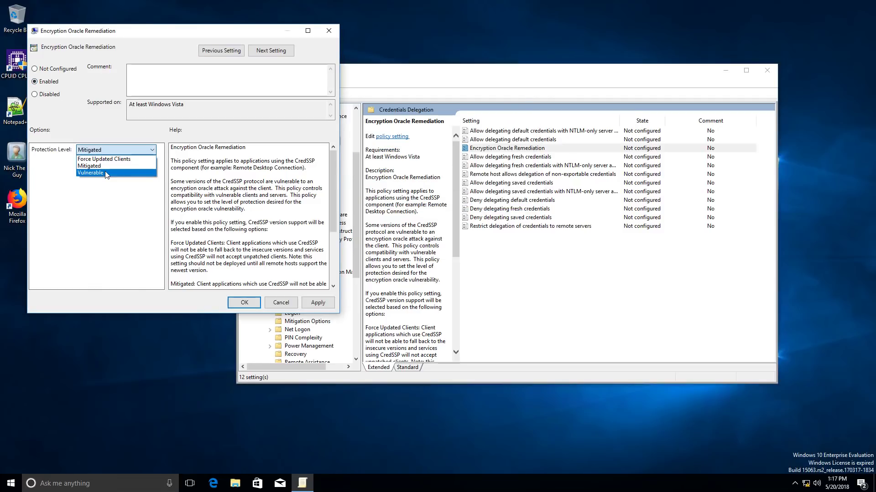
click(288, 301)
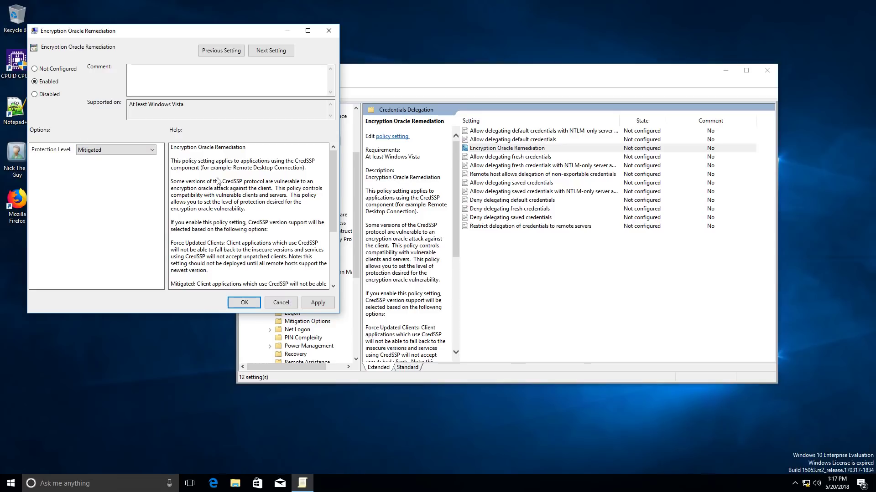
click(281, 303)
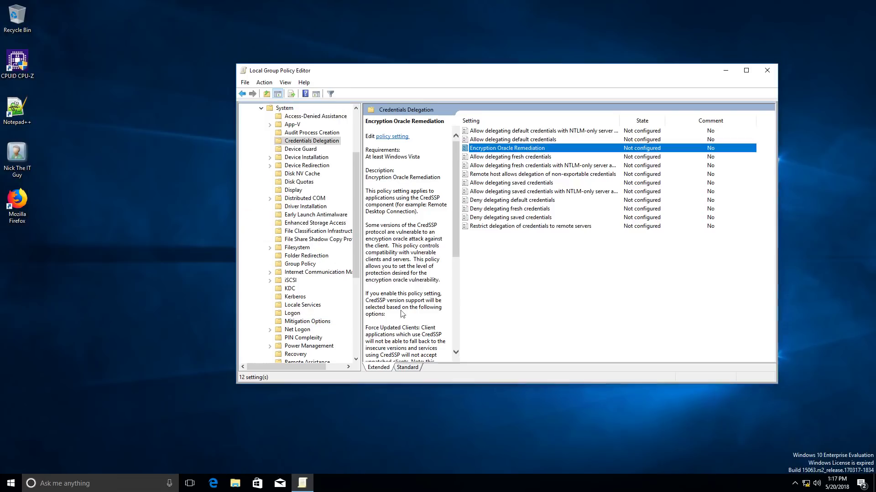
click(766, 71)
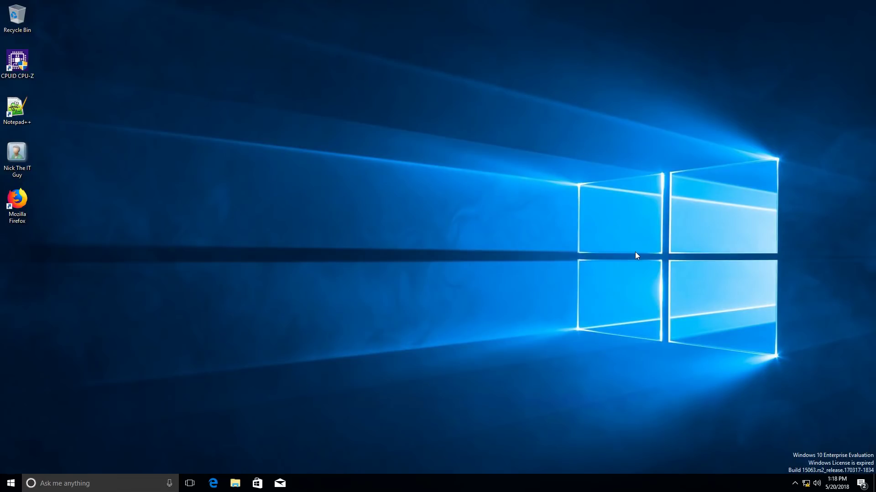
Launch Registry Editor from a 'regedit' Start search and approve the User Account Control prompt
click(10, 484)
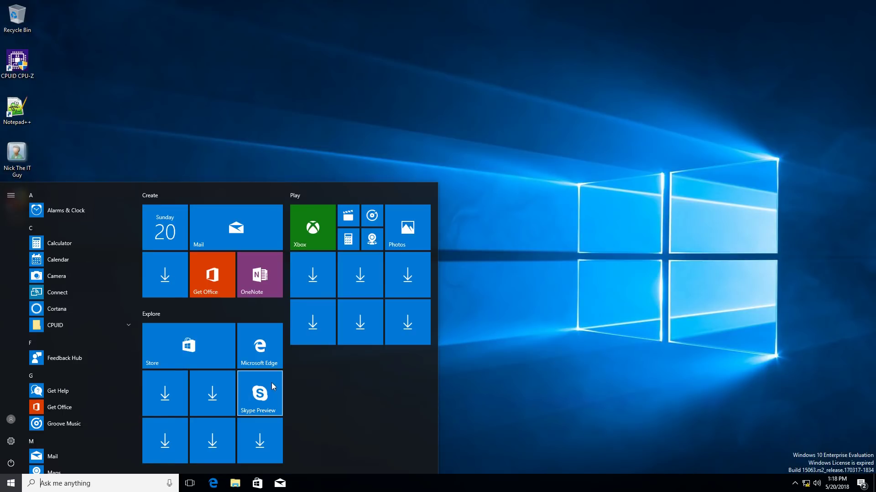
text(reg)
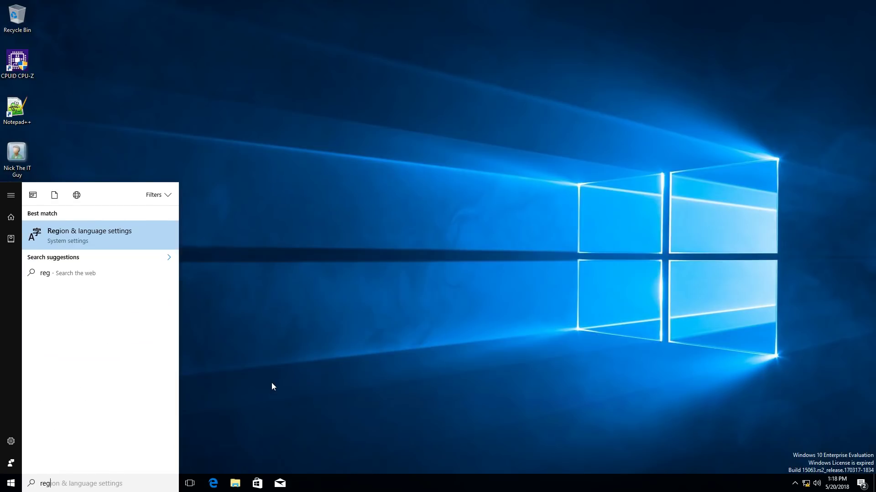
text(edit)
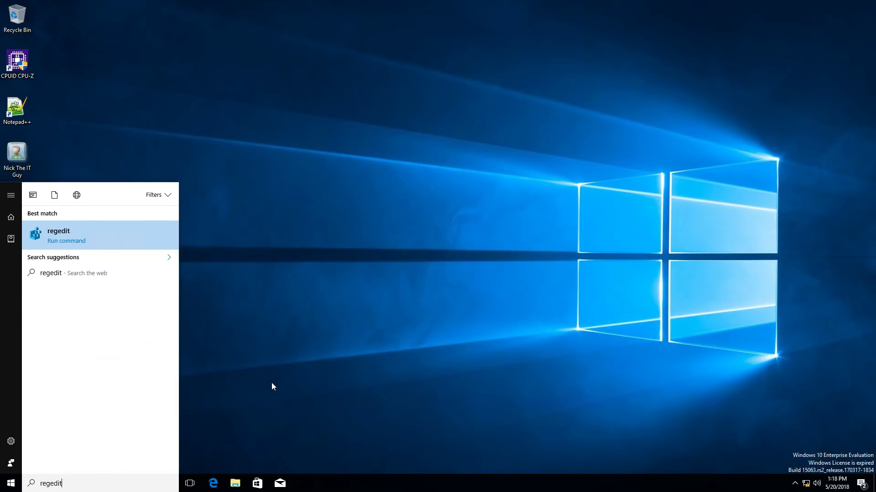
key(Return)
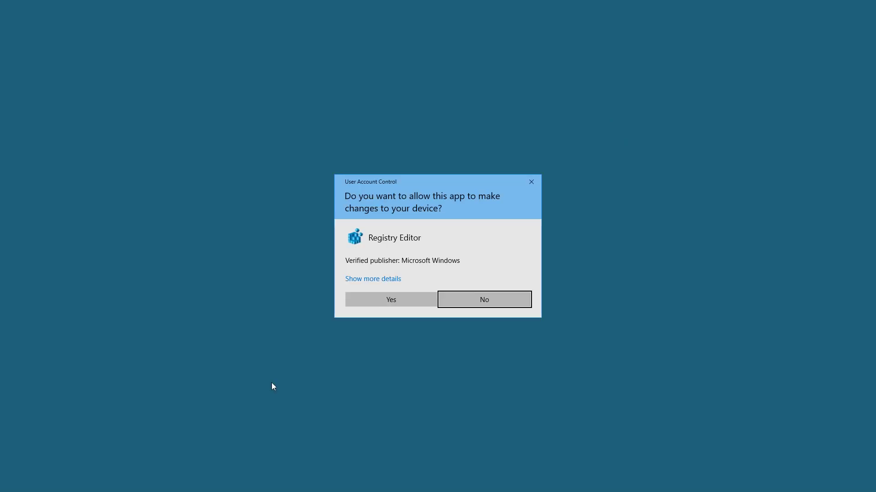
click(411, 298)
Arrange the Registry Editor window and expand HKEY_LOCAL_MACHINE > SOFTWARE > Microsoft
drag(304, 61, 547, 101)
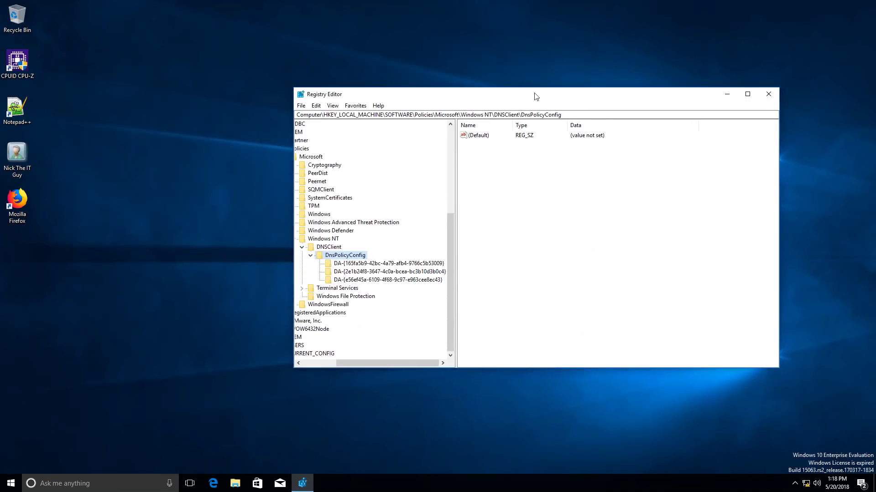
drag(364, 360, 327, 362)
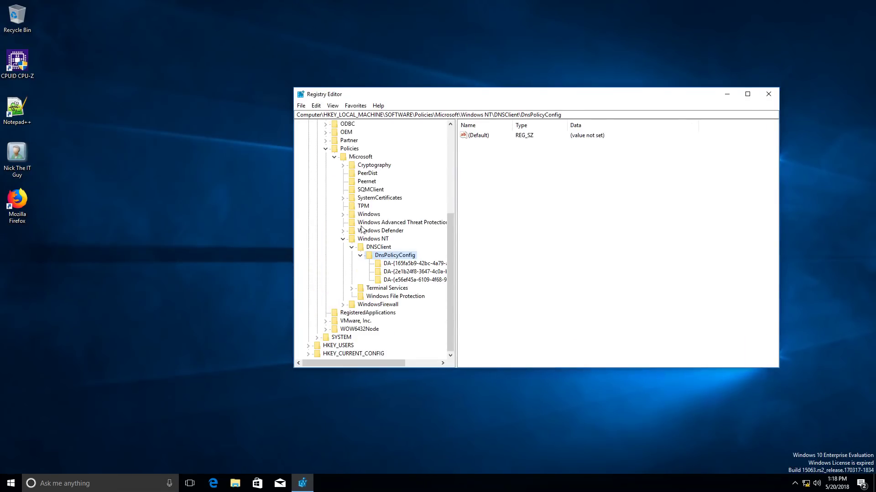
scroll(362, 234, up, 6)
click(308, 148)
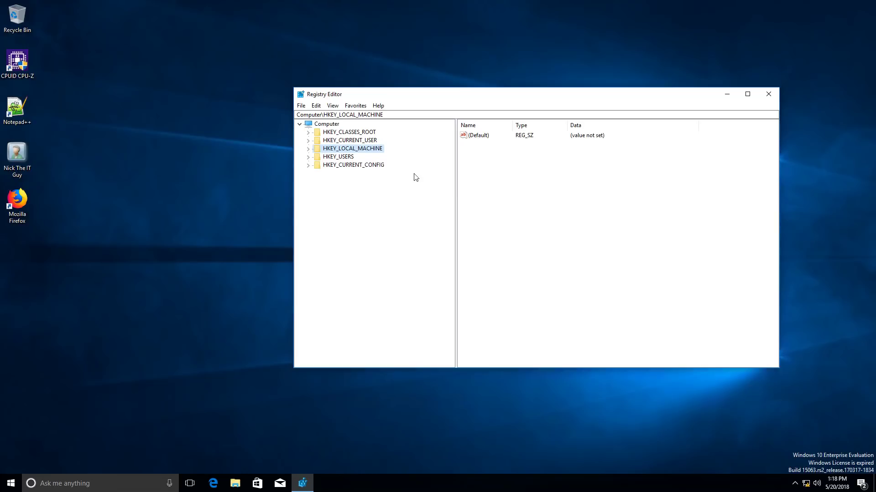
click(308, 150)
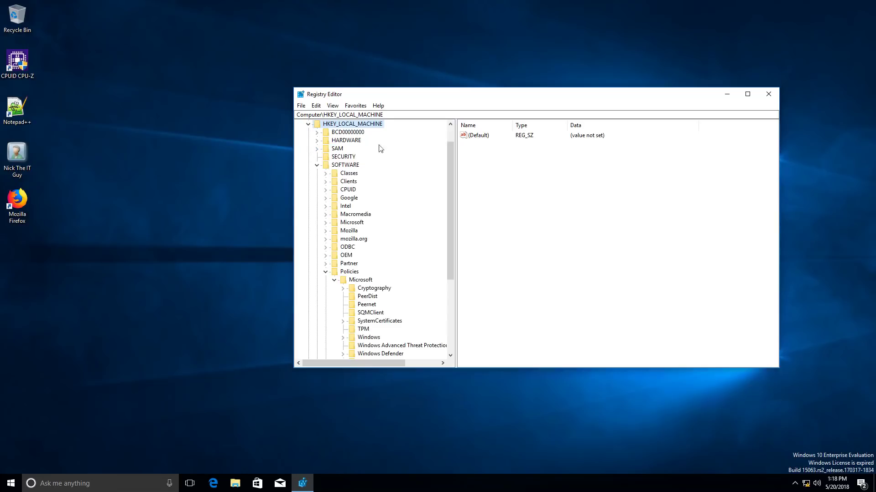
click(318, 166)
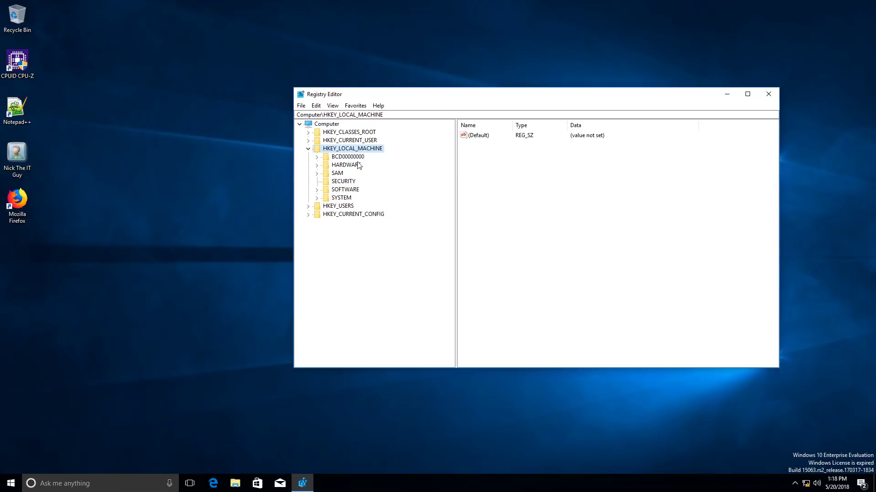
click(317, 191)
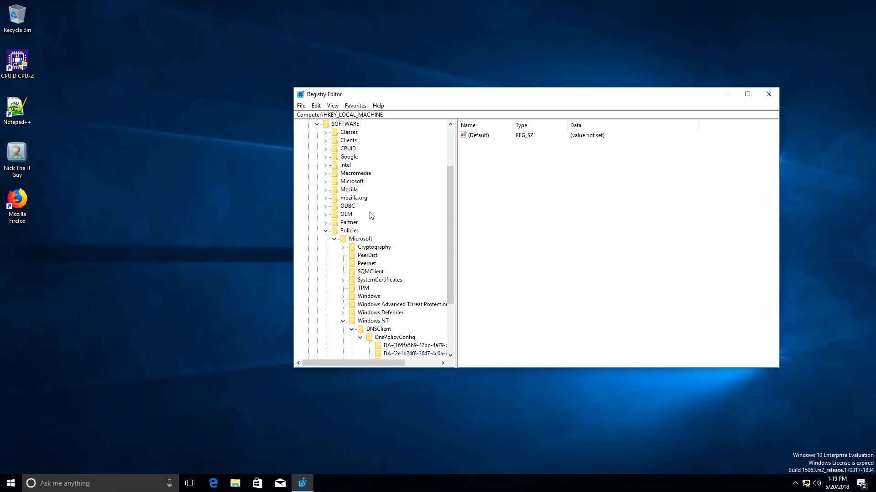
click(325, 231)
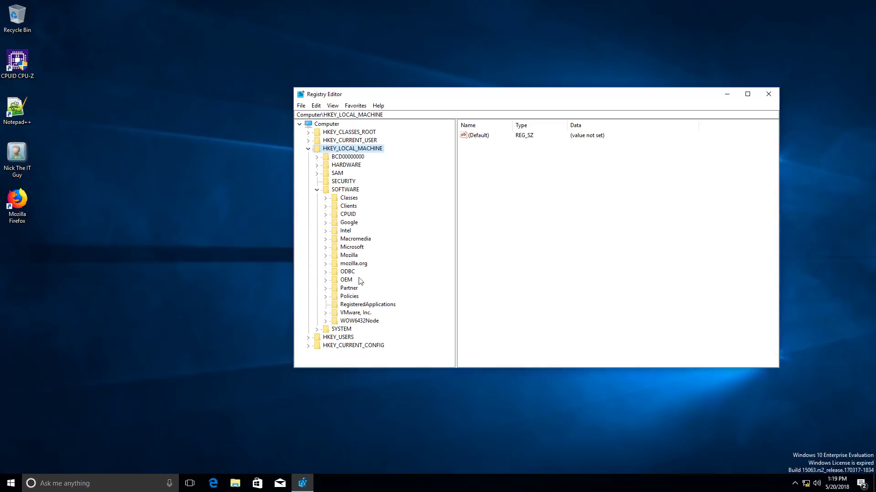
click(326, 247)
Expand Windows > CurrentVersion > Policies and select the System key
scroll(388, 274, down, 8)
scroll(387, 273, down, 20)
scroll(392, 264, down, 16)
scroll(391, 264, down, 8)
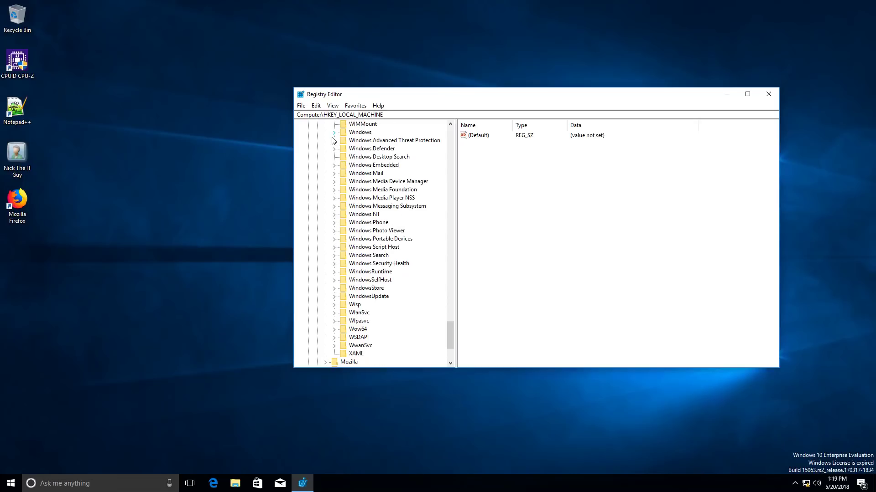
click(333, 133)
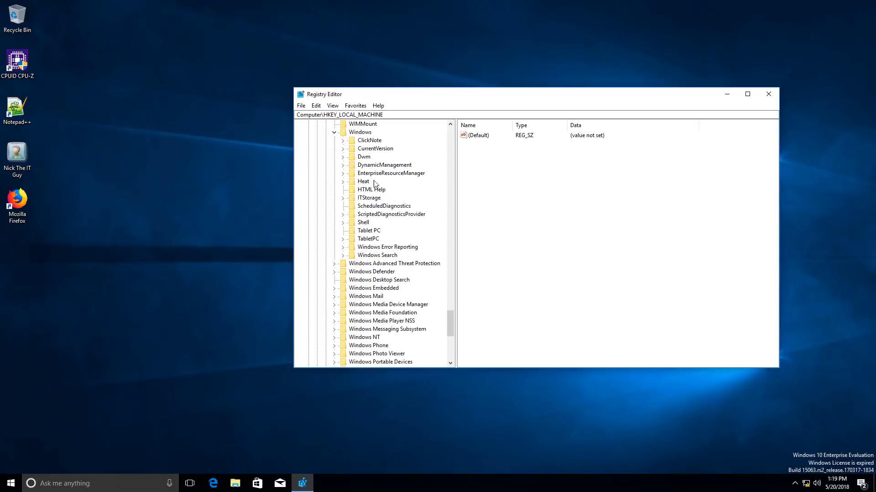
click(342, 150)
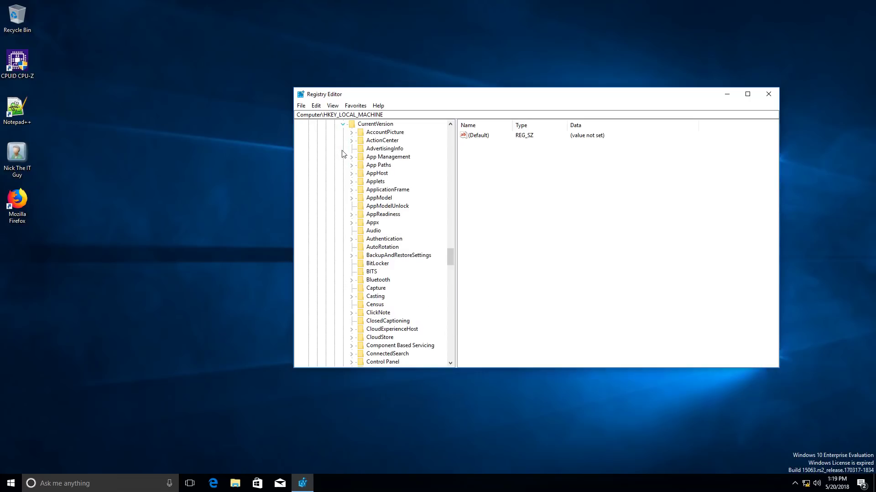
scroll(393, 244, down, 15)
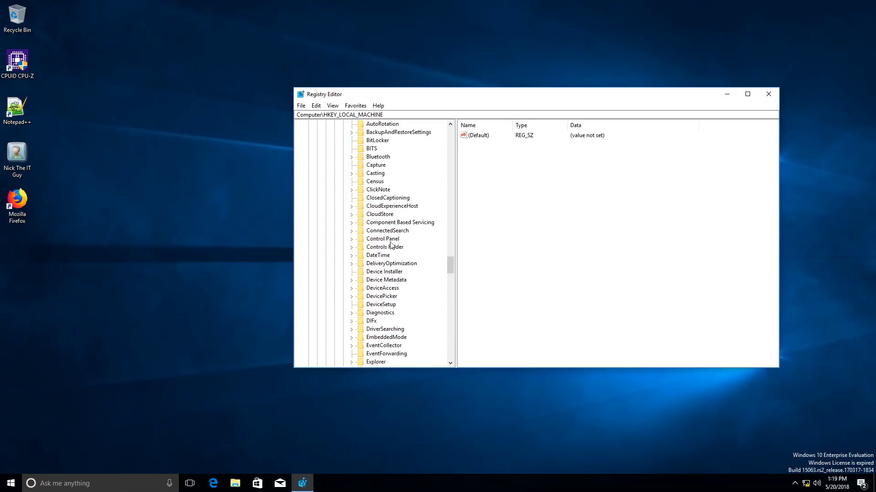
scroll(393, 241, down, 5)
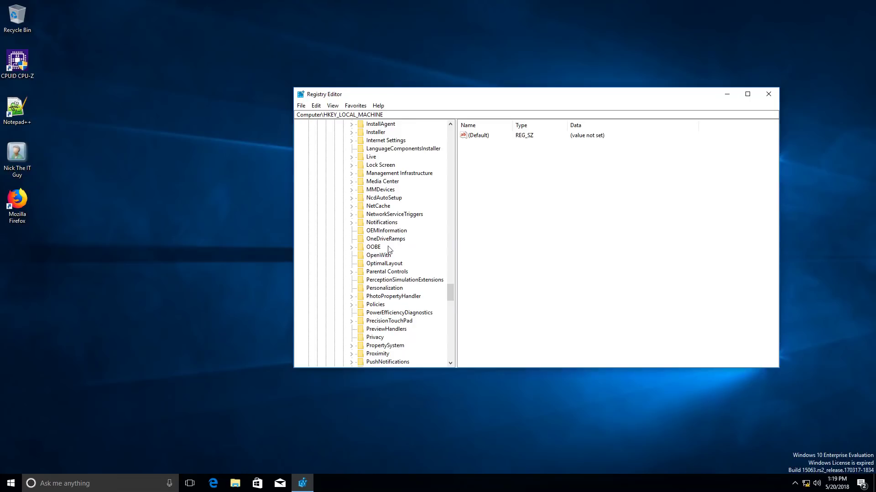
scroll(390, 250, down, 3)
scroll(389, 259, down, 1)
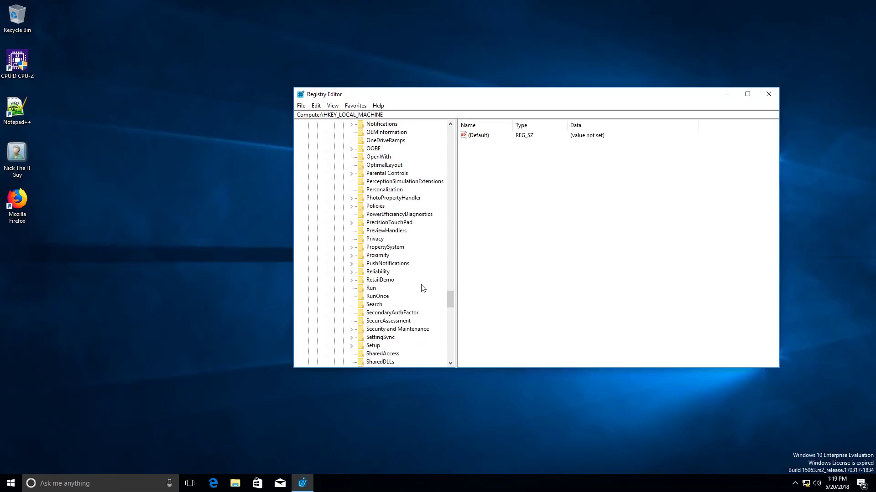
click(351, 207)
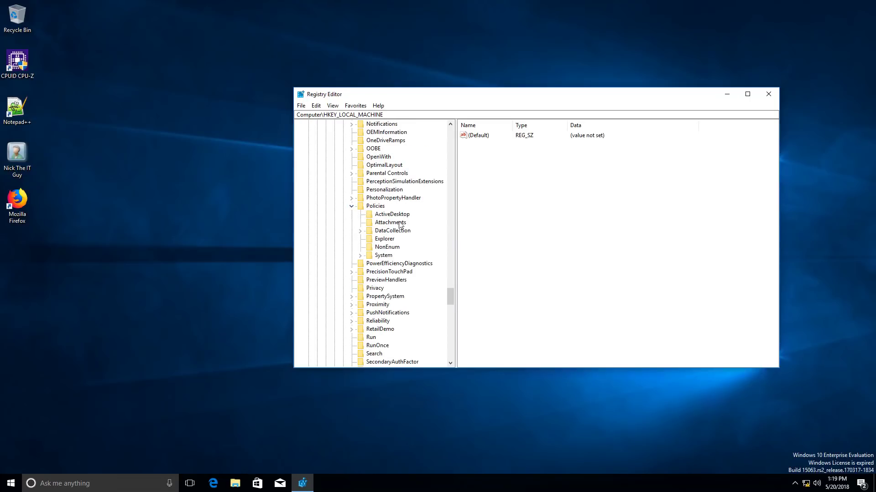
click(361, 256)
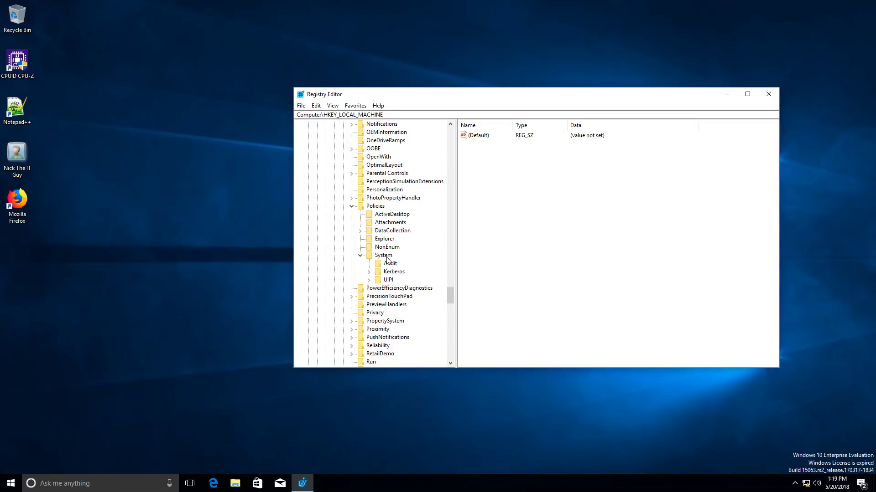
click(383, 256)
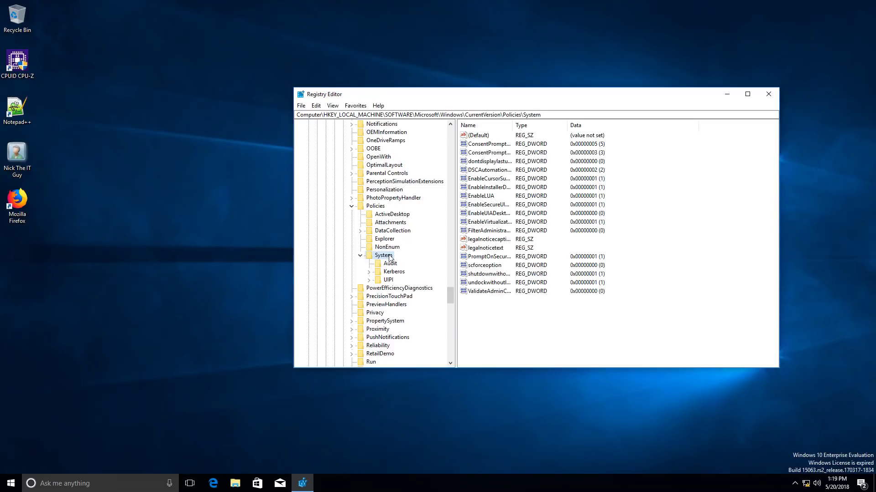
Create a CredSSP key under System with a Parameters subkey inside it
right_click(389, 257)
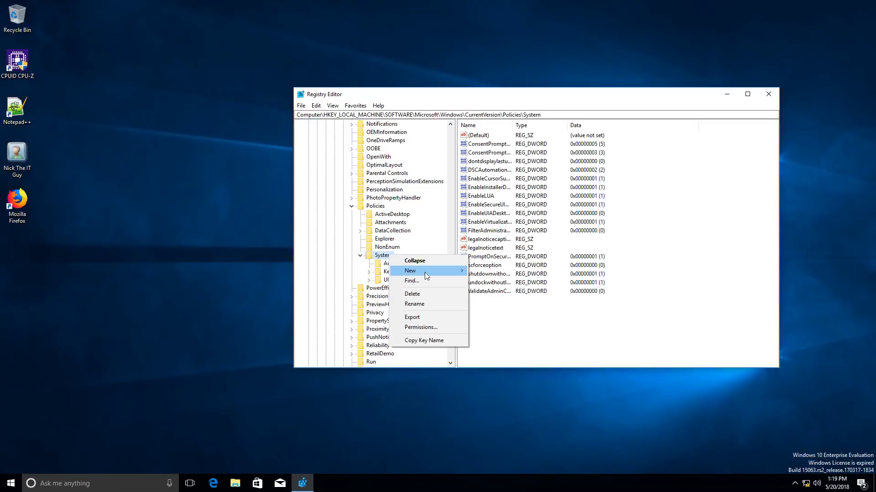
mouse_move(425, 272)
click(480, 271)
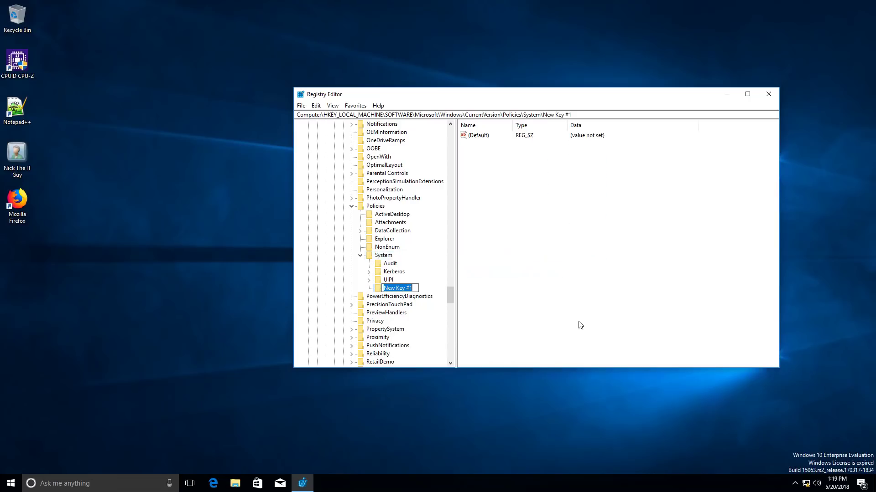
text(CredSSP)
key(Return)
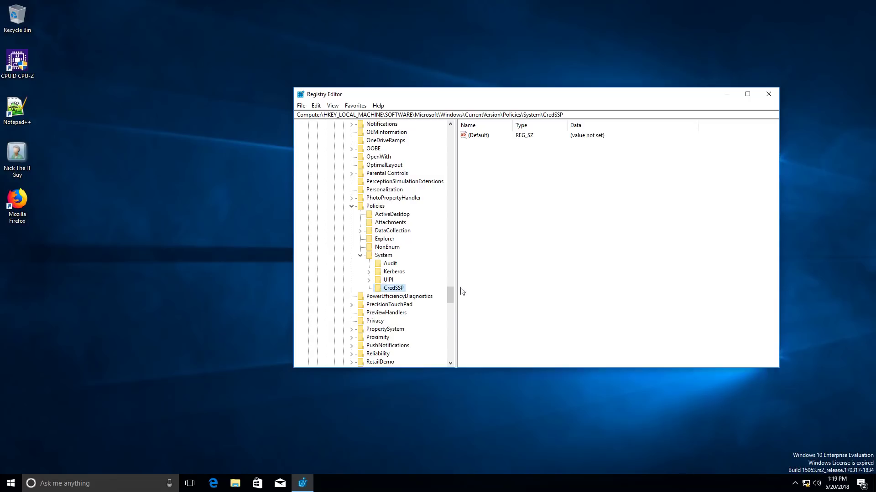
right_click(395, 288)
mouse_move(436, 303)
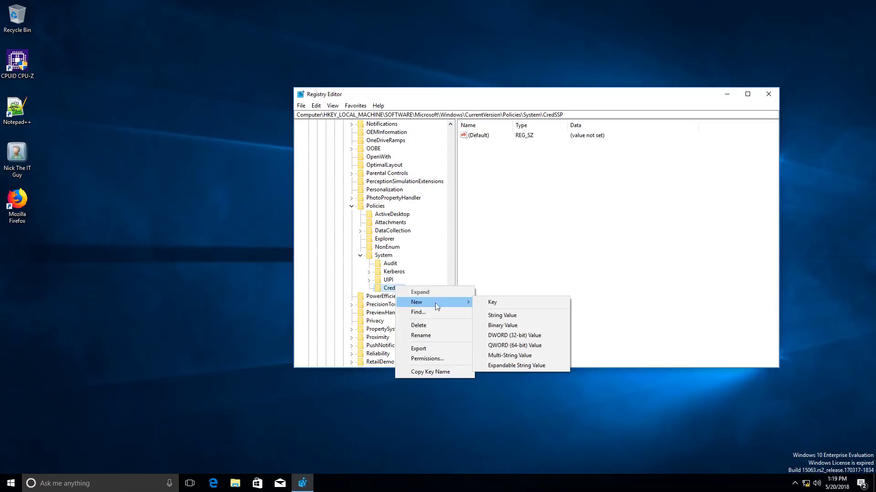
click(505, 303)
text(Parameters)
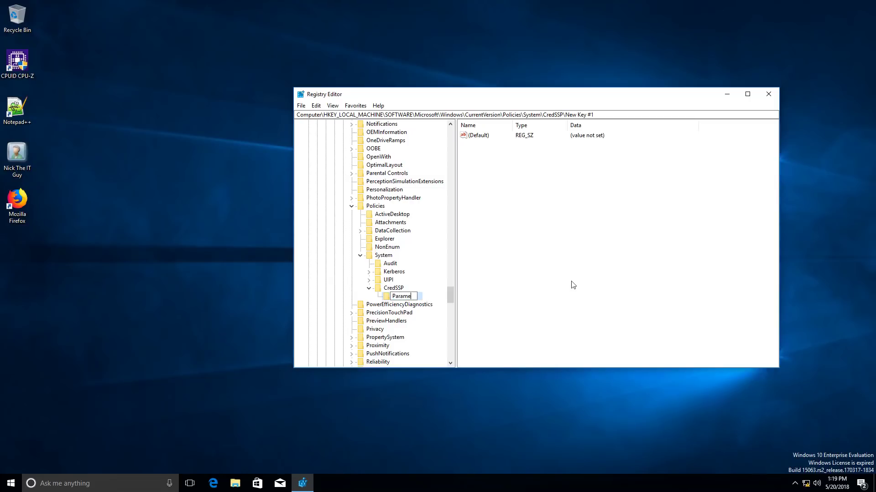
key(Return)
Add DWORD (32-bit) AllowEncryptionOracle to Parameters with decimal value 2
right_click(500, 179)
mouse_move(512, 184)
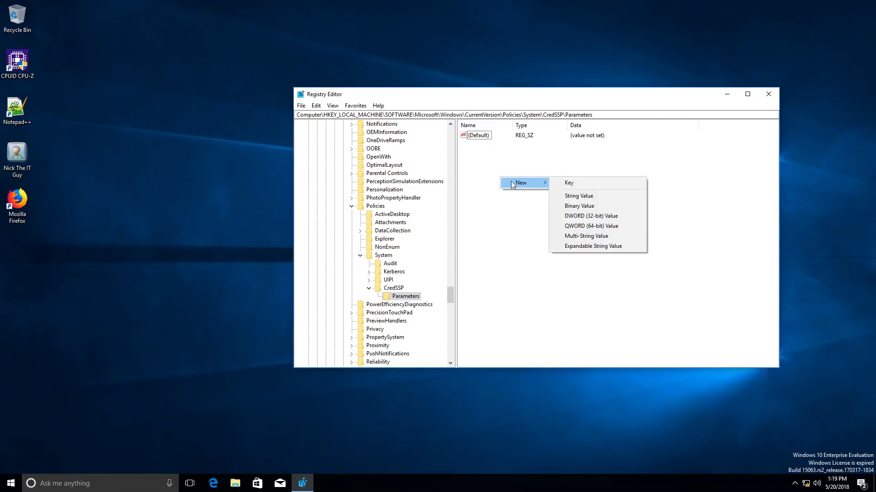
click(606, 219)
text(AllowEnc)
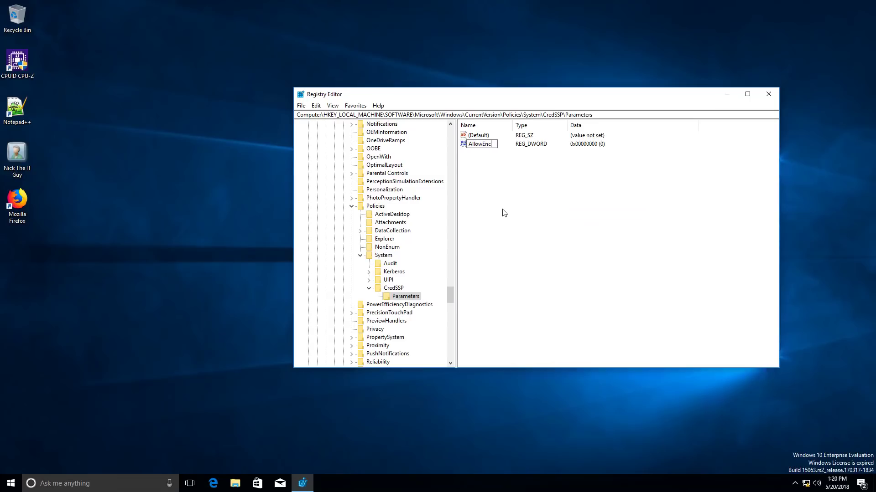
text(ryptionOracle)
key(Return)
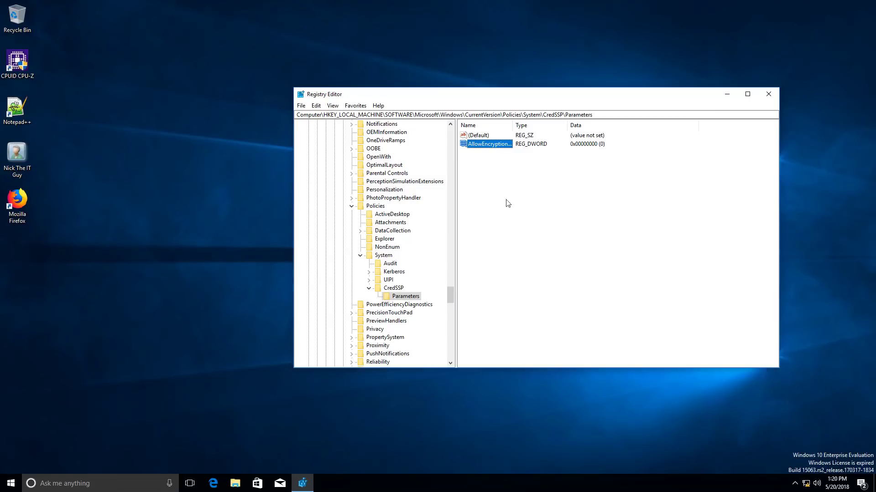
double_click(486, 144)
text(2)
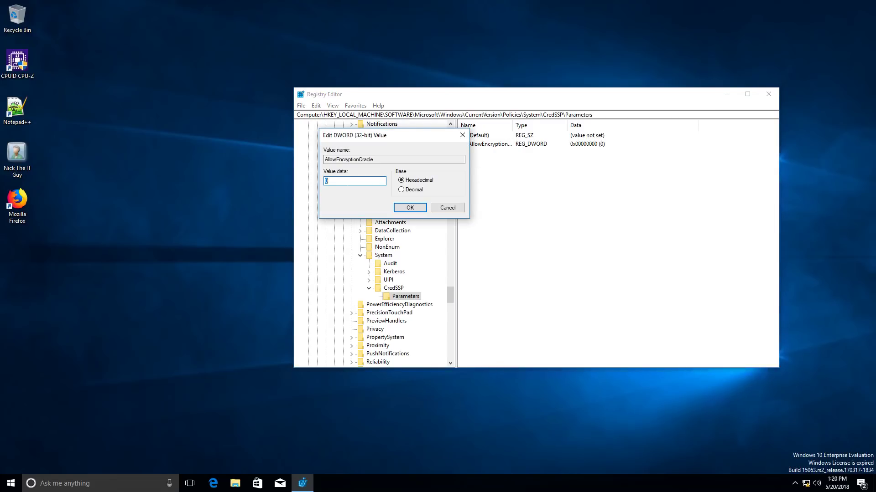
click(403, 189)
click(411, 211)
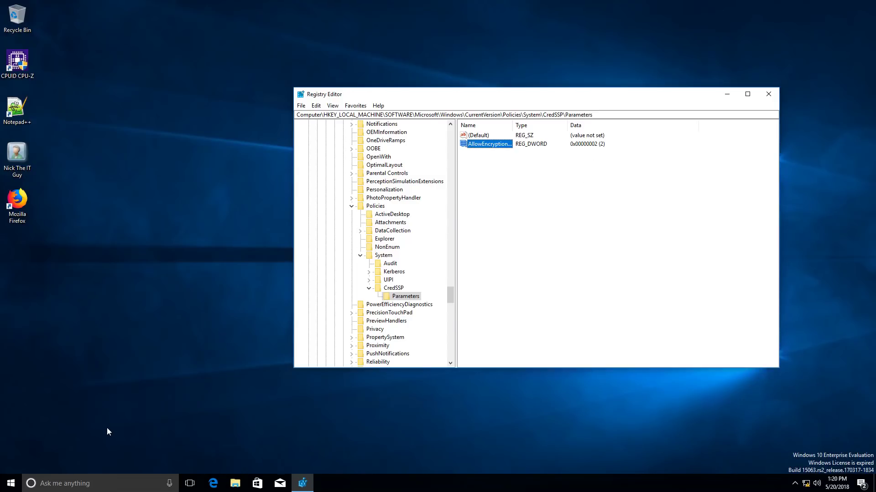
Run mstsc from the Run prompt and connect to nlb-dc-01 with the account password
right_click(18, 481)
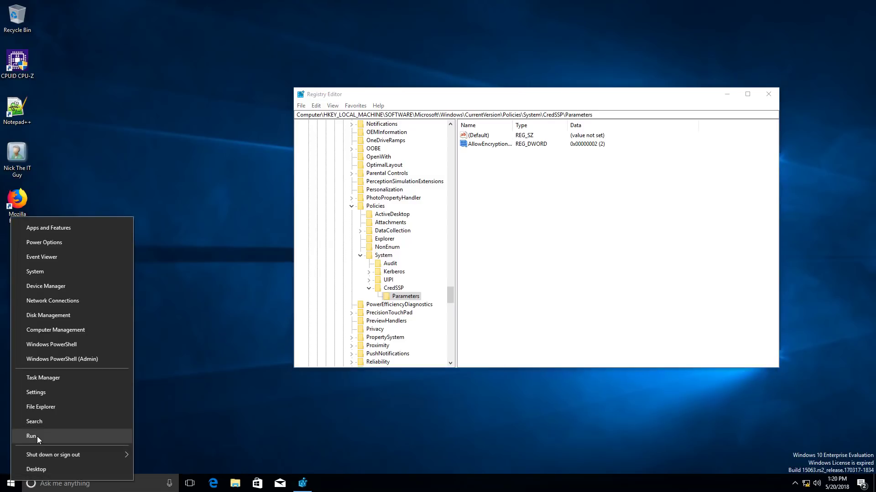
click(36, 436)
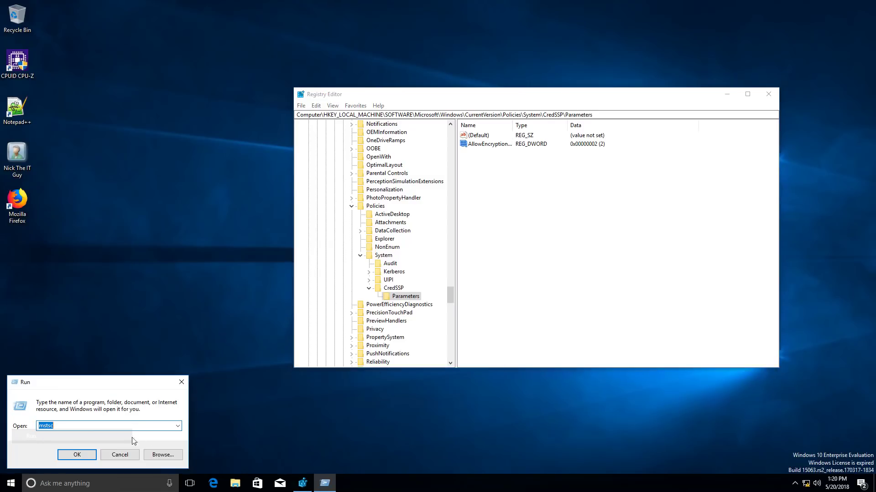
click(72, 457)
click(472, 195)
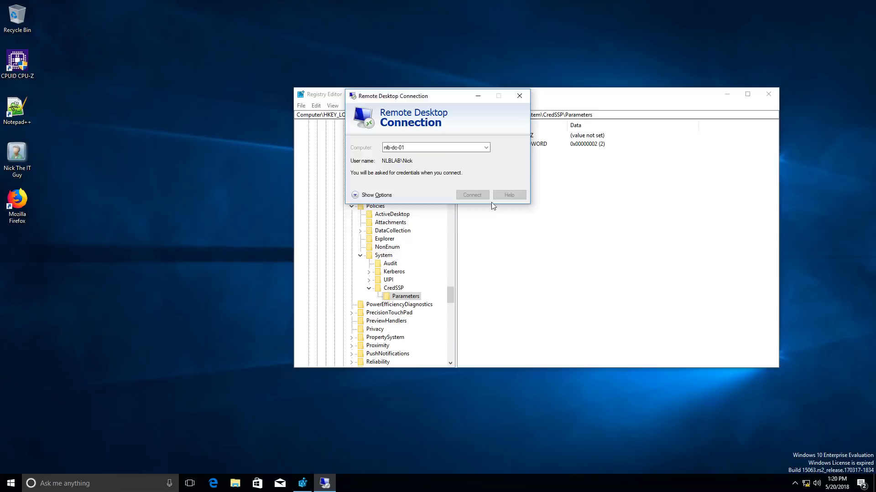
text(••)
key(BackSpace)
key(BackSpace)
text(••)
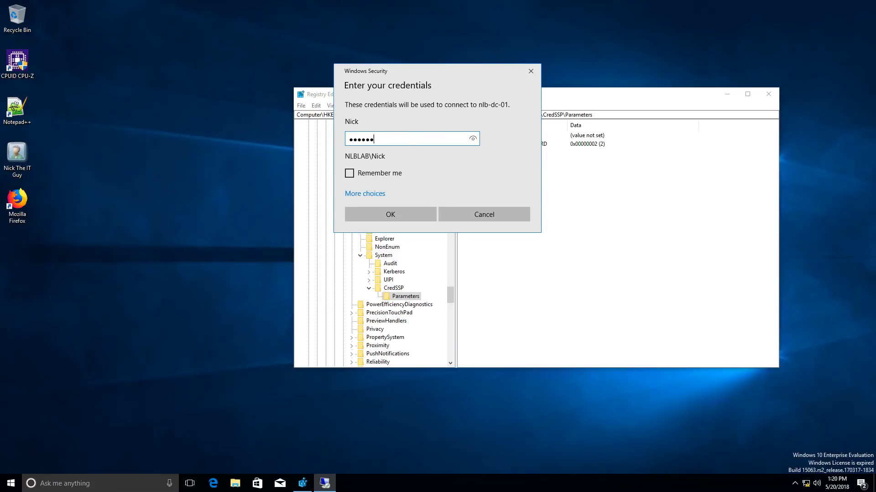
text(••••••••)
key(Return)
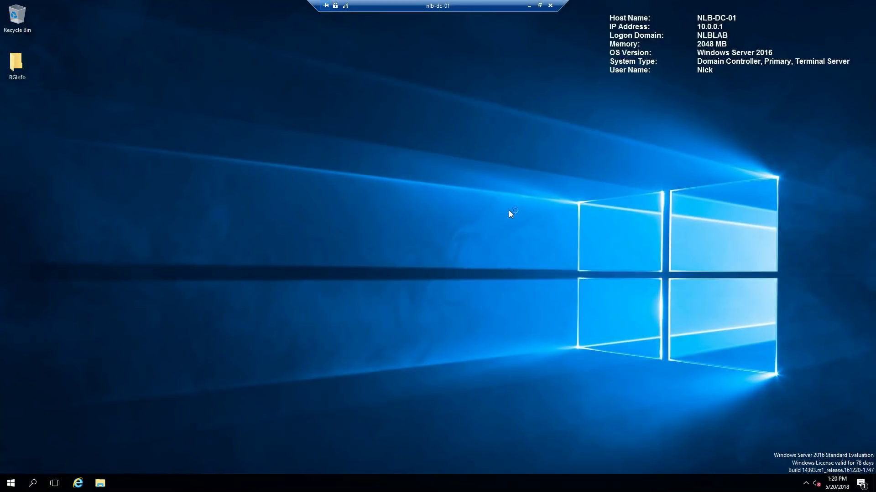
Sign out of the remote session and select the CredSSP key in Registry Editor
right_click(12, 484)
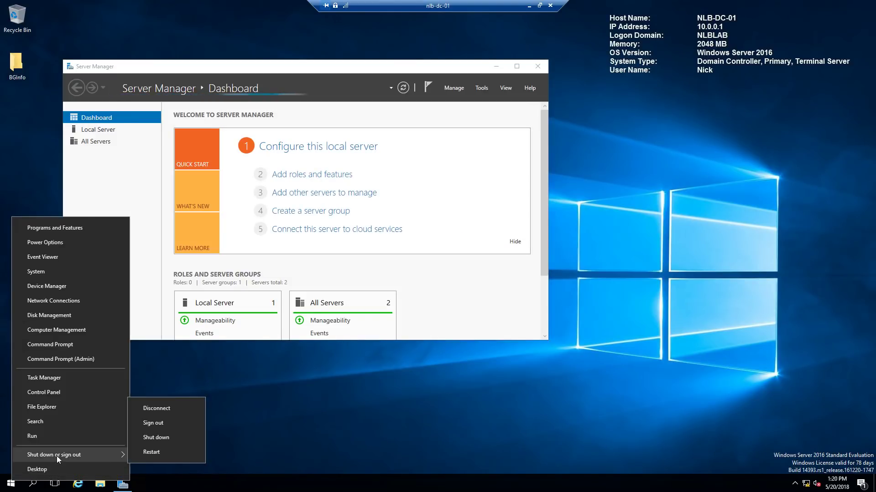
click(575, 330)
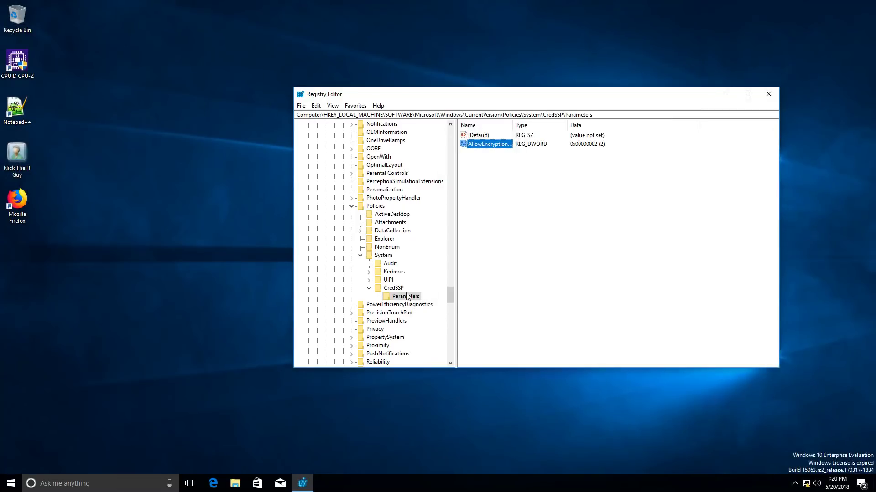
click(396, 289)
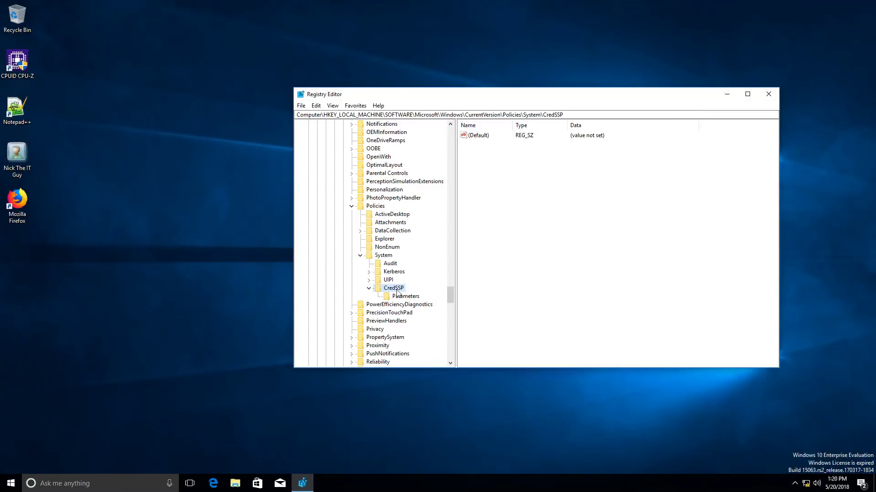
Delete the CredSSP registry key and confirm the deletion
right_click(396, 290)
click(419, 329)
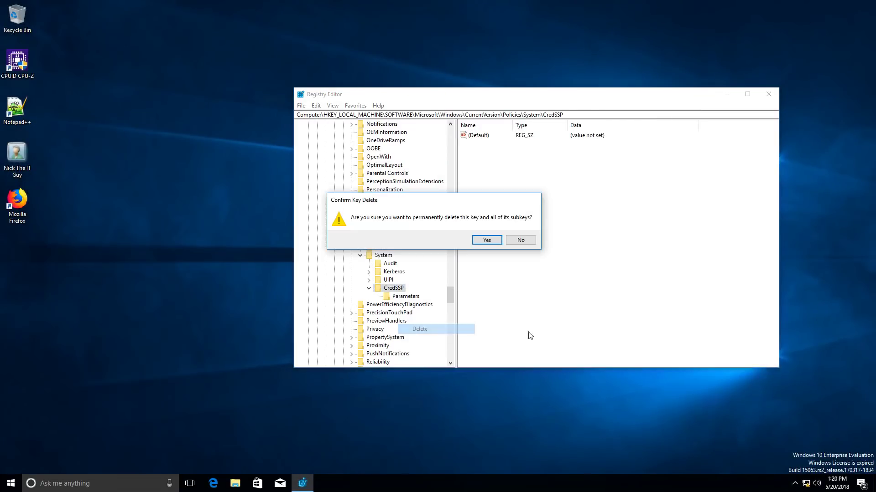
click(487, 241)
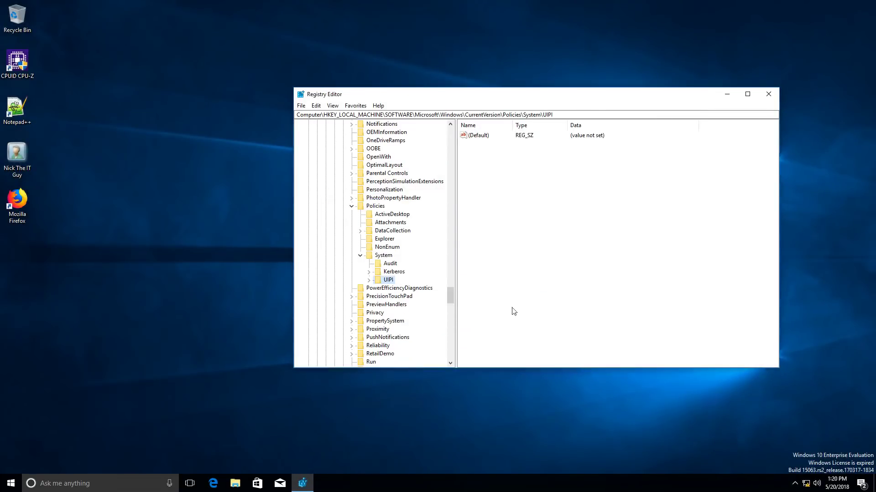
Retry the RDP connection to nlb-dc-01 via mstsc with the account password, dismiss the CredSSP error, and close all windows
right_click(11, 483)
click(32, 437)
click(77, 455)
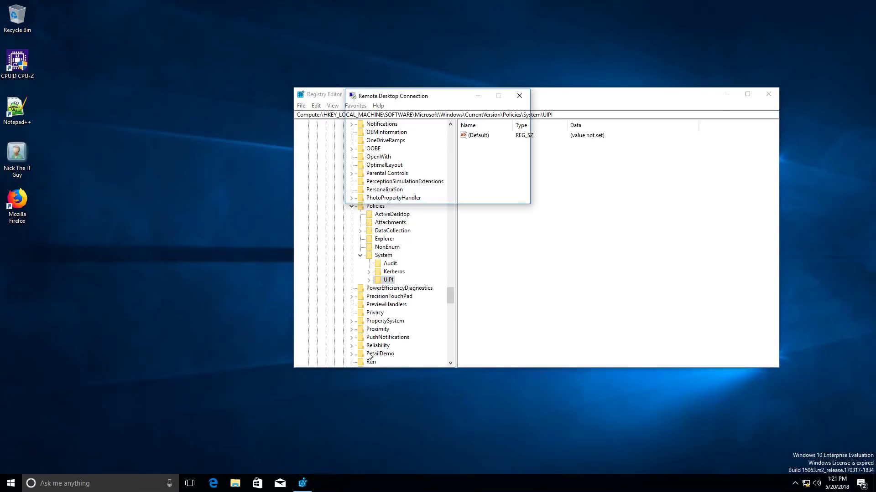
key(Return)
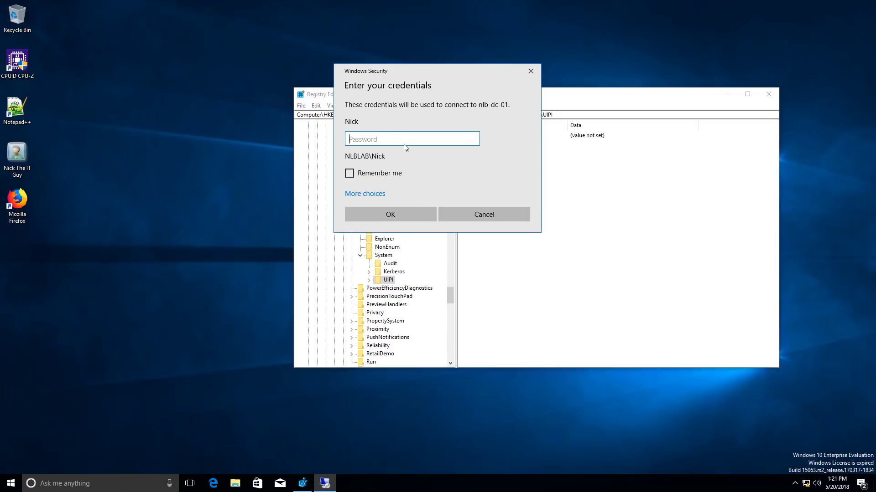
text(•••••••••••••)
key(Return)
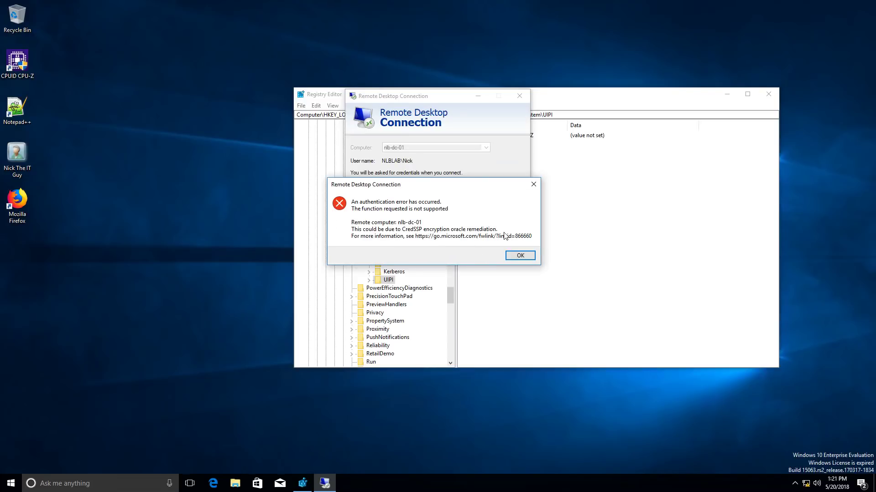
click(519, 255)
click(519, 95)
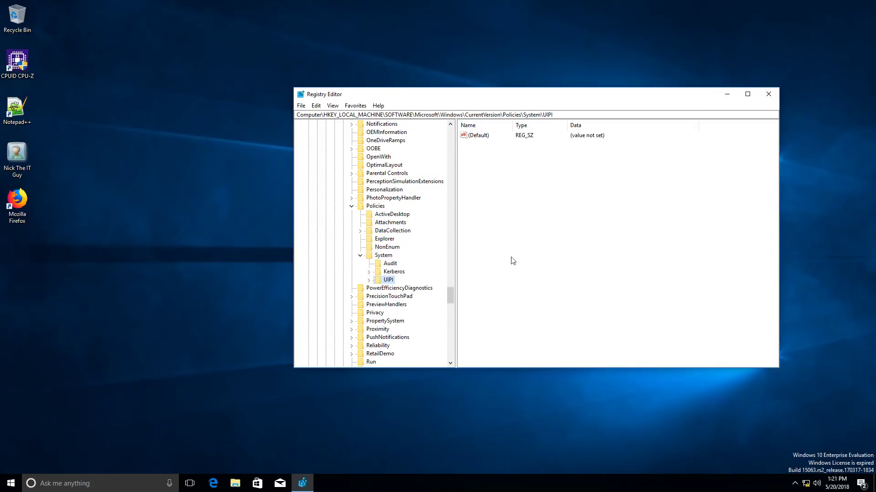
click(769, 95)
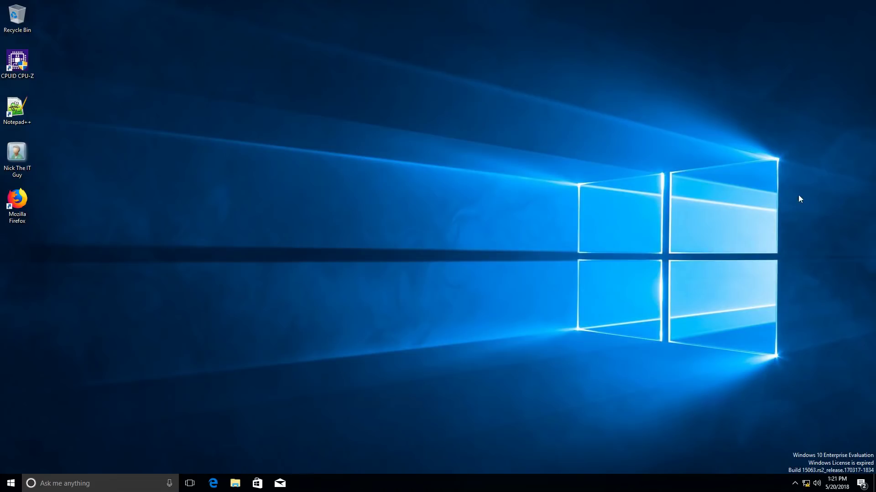